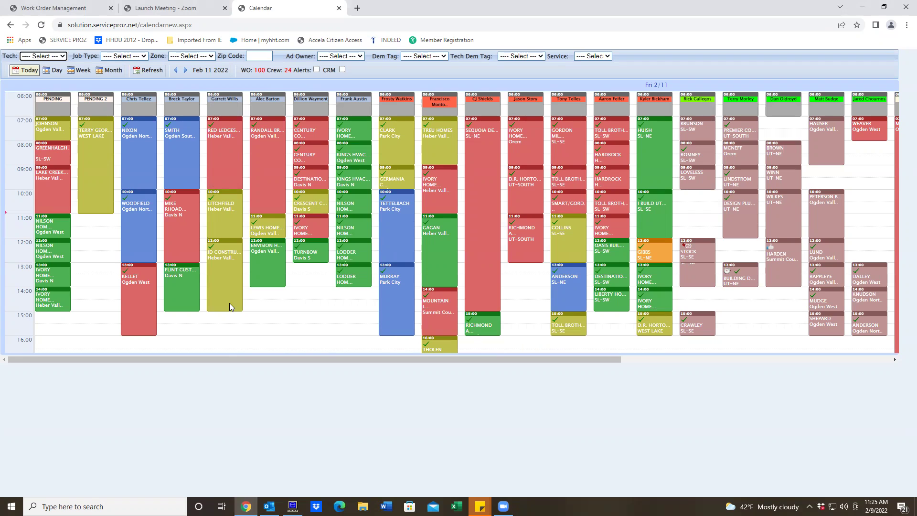
- Filter the Calendar to show only one technician's Feb 11 jobs
click(36, 62)
scroll(40, 179, down, 2)
scroll(40, 179, up, 2)
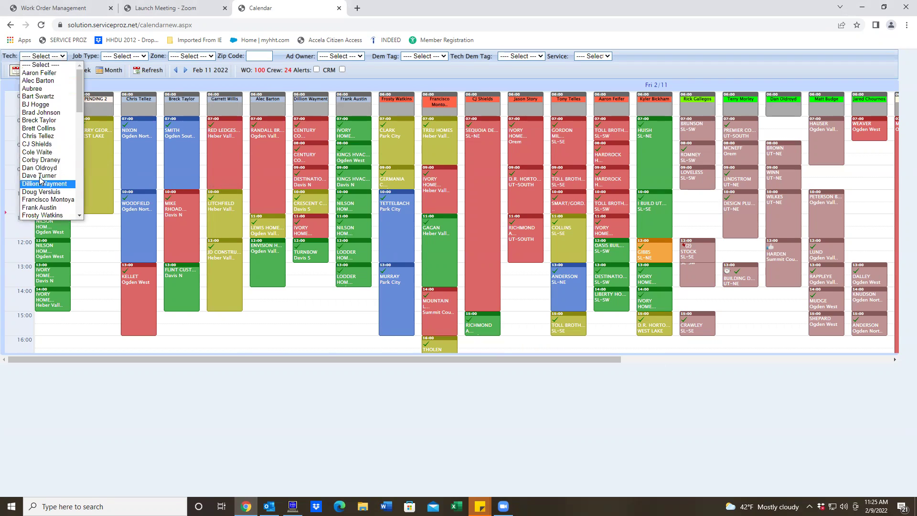
click(43, 185)
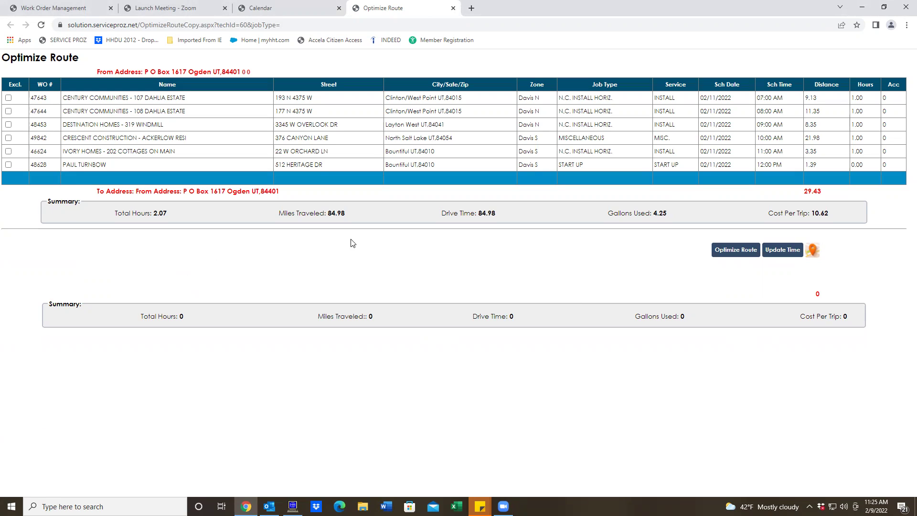
- Calculate the optimized route from the technician's address, cutting it from 84.98 to 58.29 miles
click(722, 252)
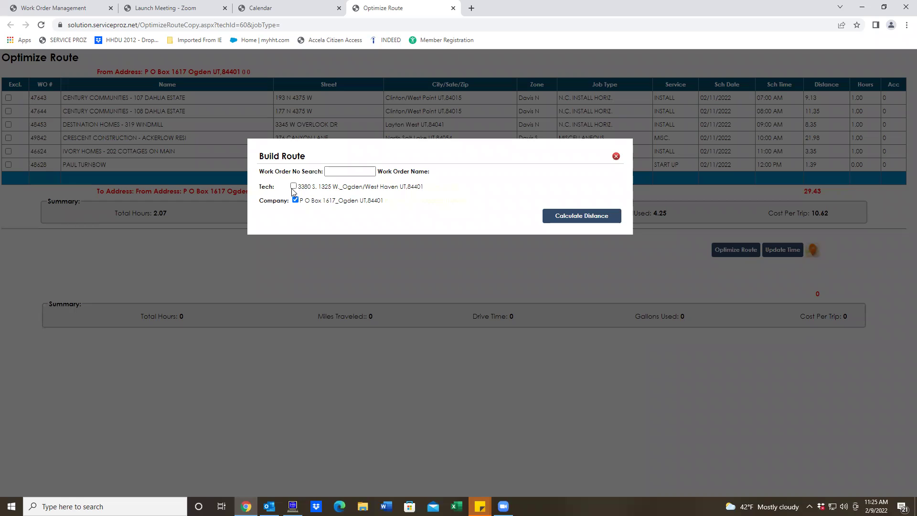
click(294, 187)
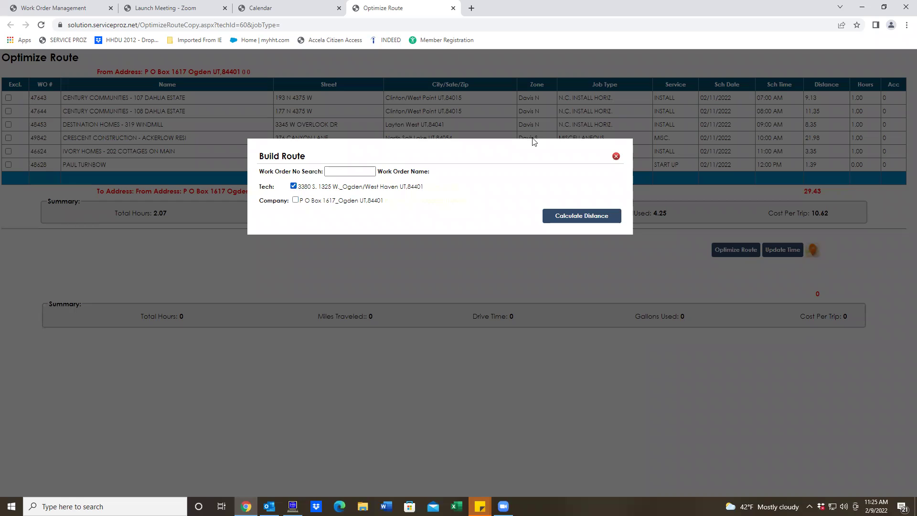
click(549, 225)
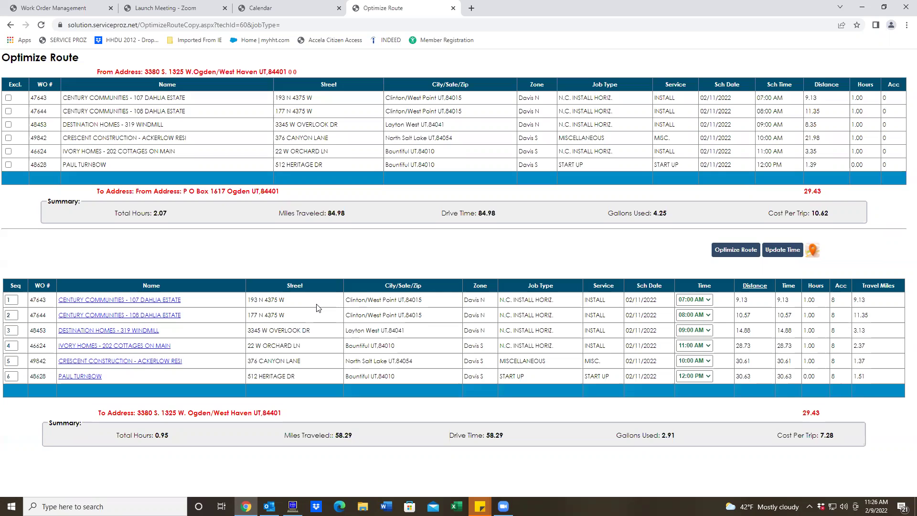
- Set jobs six, five and four to 07:00 AM, 08:00 AM and 09:00 AM
click(689, 378)
click(687, 392)
click(693, 360)
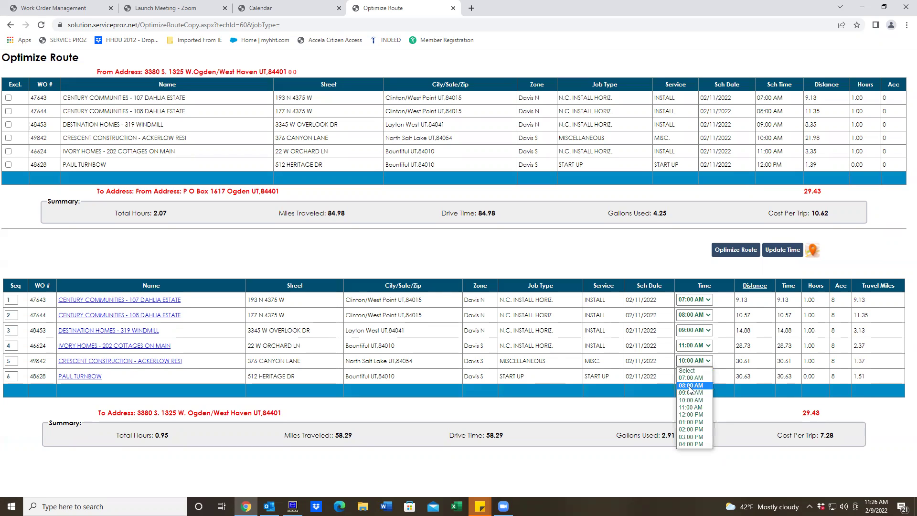
click(688, 386)
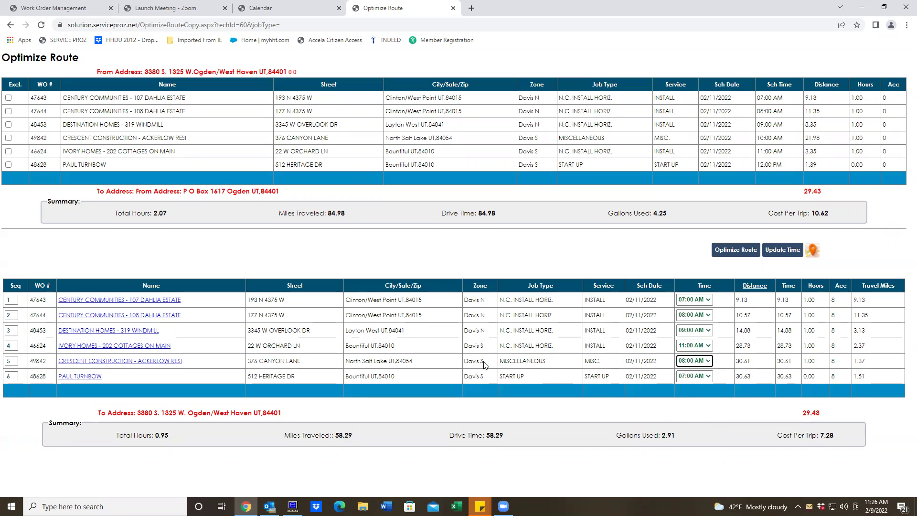
click(692, 345)
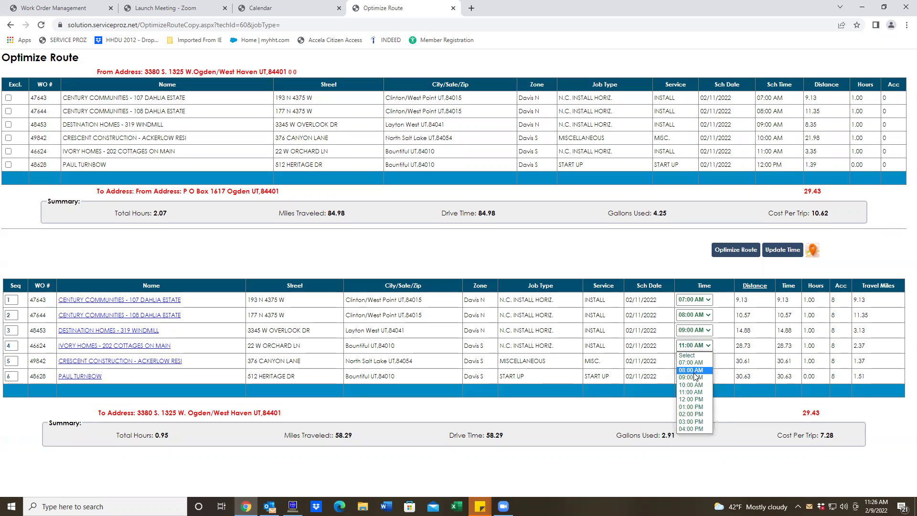
click(691, 377)
- Set jobs three, two and one to 10:00 AM, 11:00 AM and 12:00 PM, then save the times
click(693, 330)
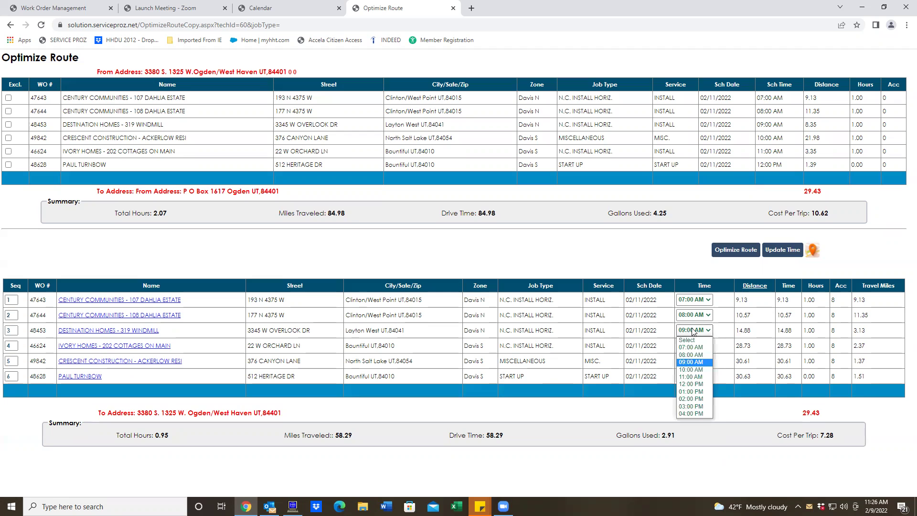
click(693, 331)
click(693, 332)
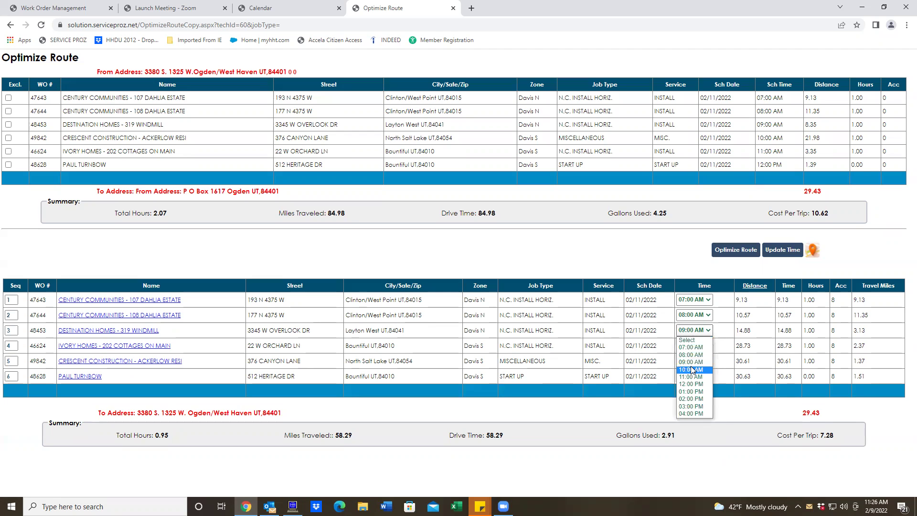
click(692, 370)
click(693, 314)
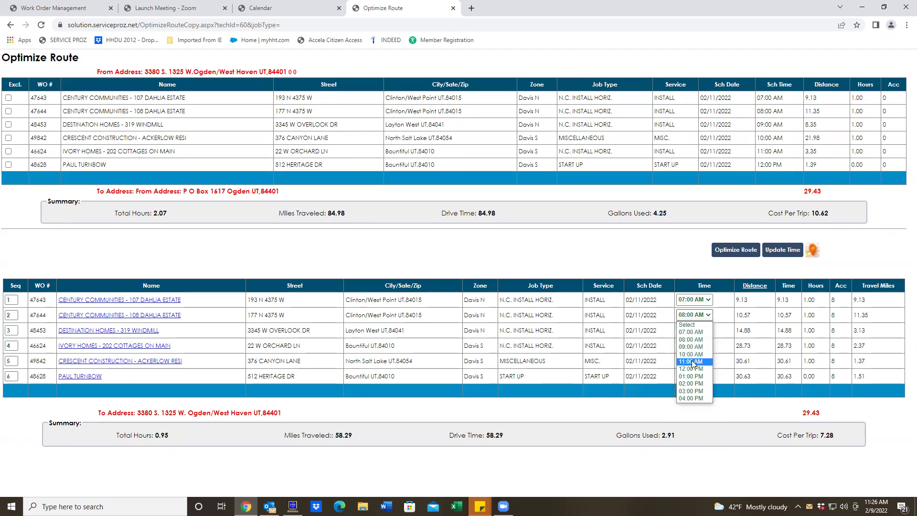
click(693, 363)
click(694, 299)
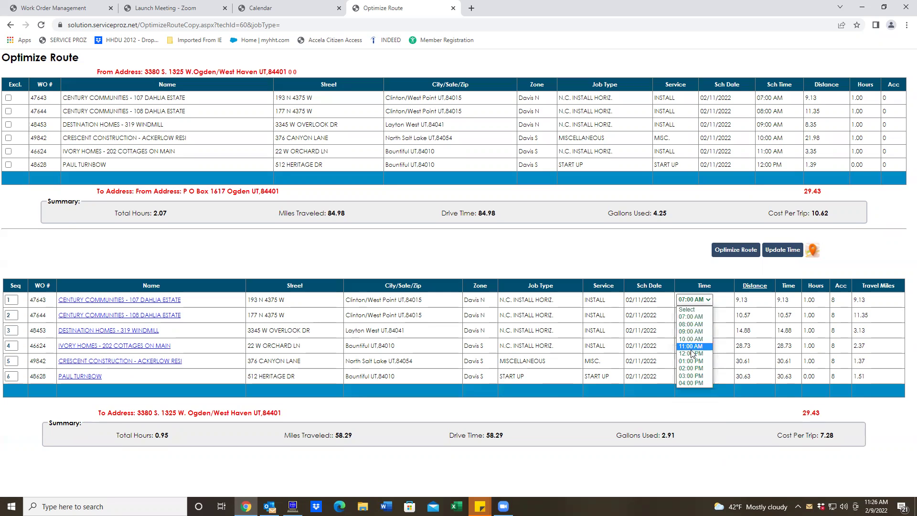
click(692, 354)
click(782, 250)
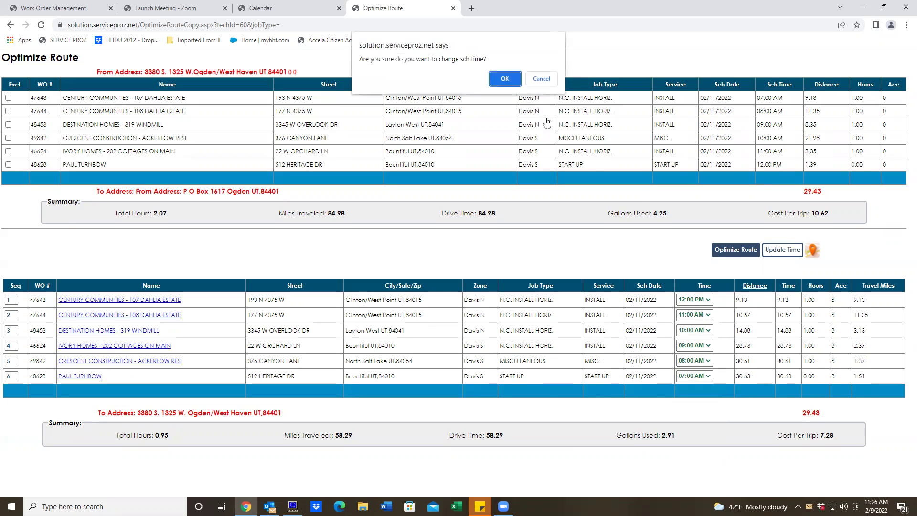
click(505, 79)
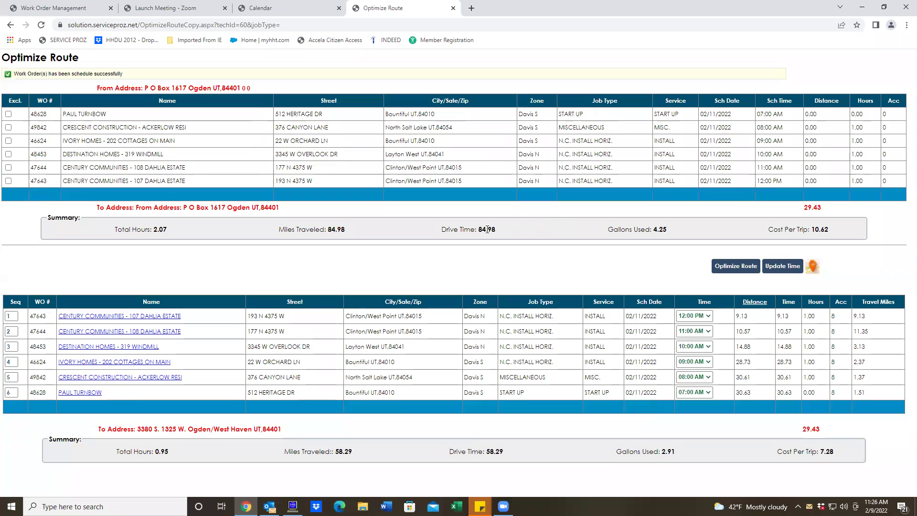
click(267, 6)
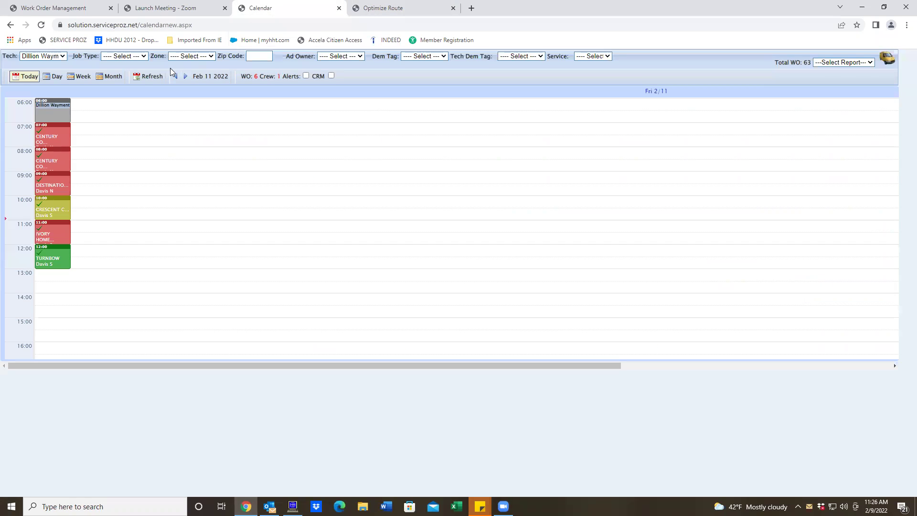
click(146, 77)
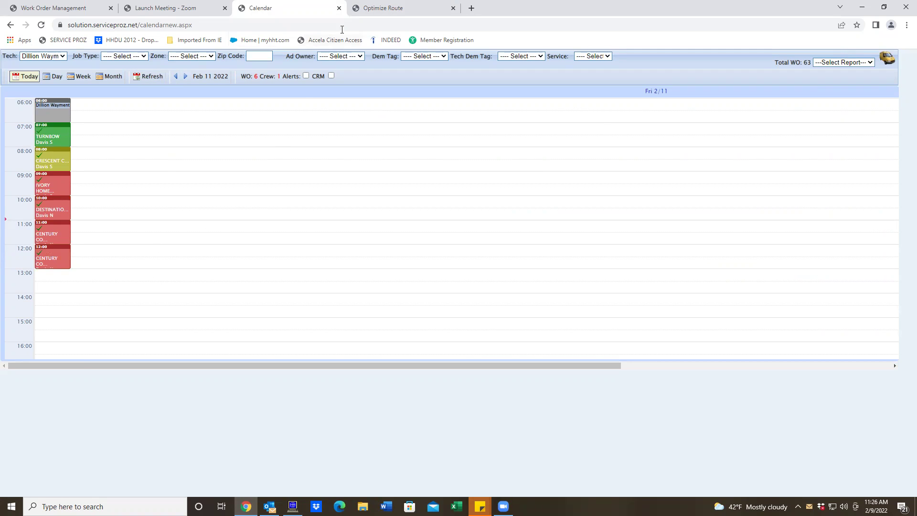
click(382, 8)
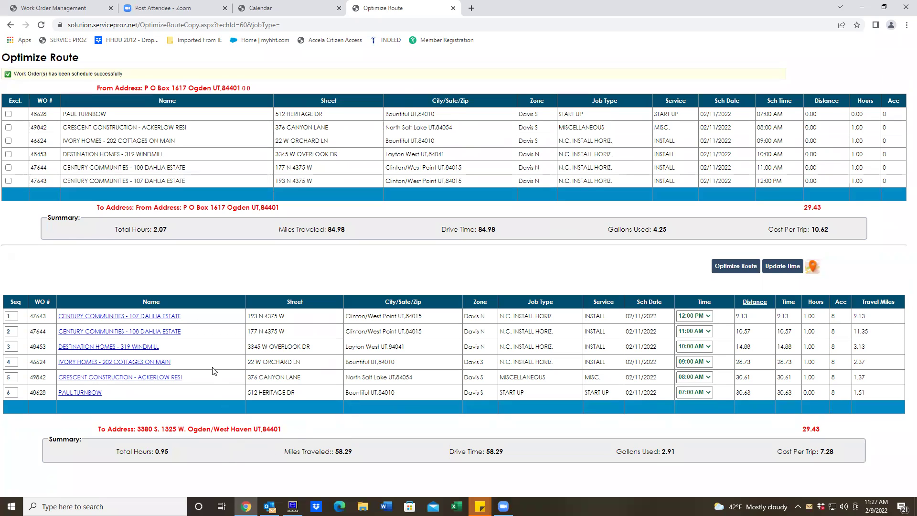
- Copy the reference number from the RE: BLACK DOG BUILDERS email subject in Outlook
click(62, 5)
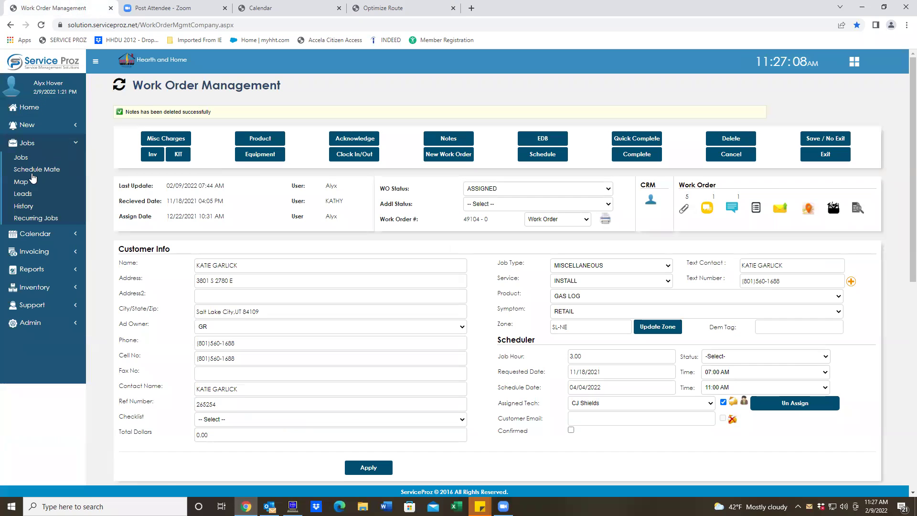
click(269, 507)
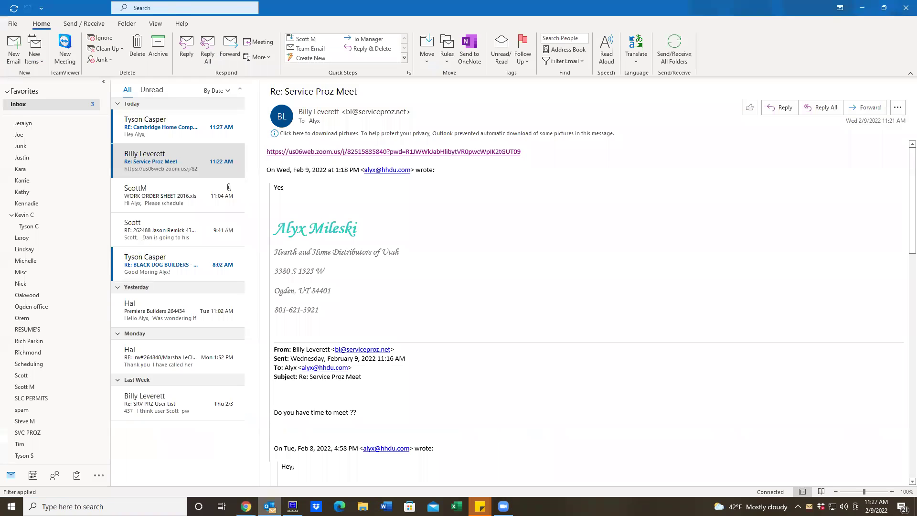
click(225, 264)
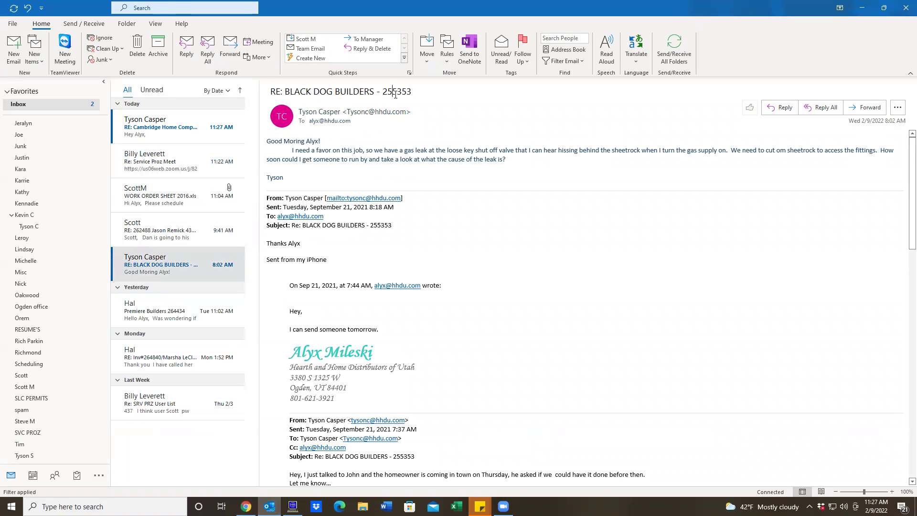
double_click(395, 92)
right_click(395, 93)
click(420, 109)
- Search Jobs by the pasted reference number and open the BLACK DOG BUILDERS work order
click(867, 10)
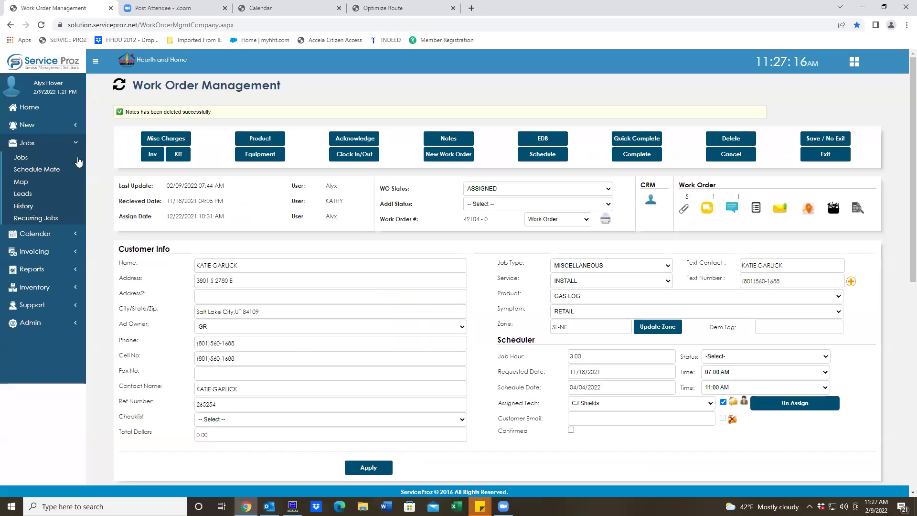
click(26, 160)
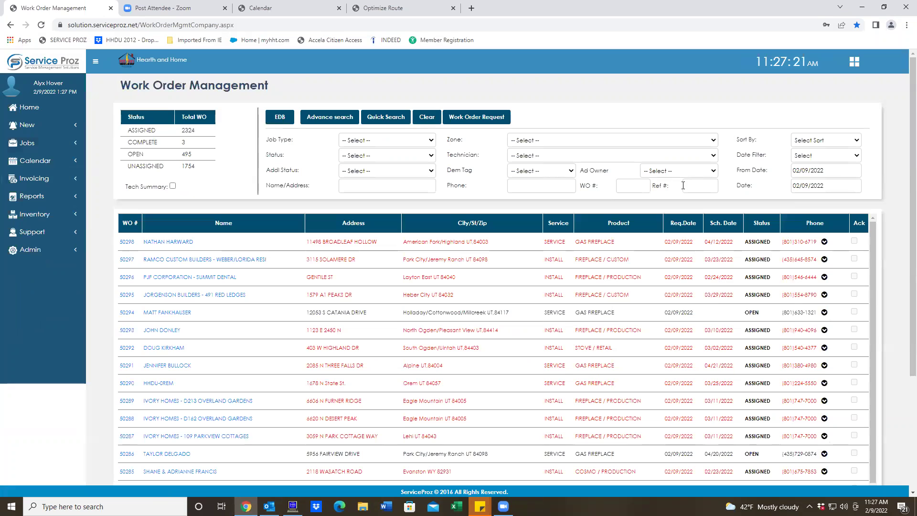
right_click(700, 186)
click(713, 260)
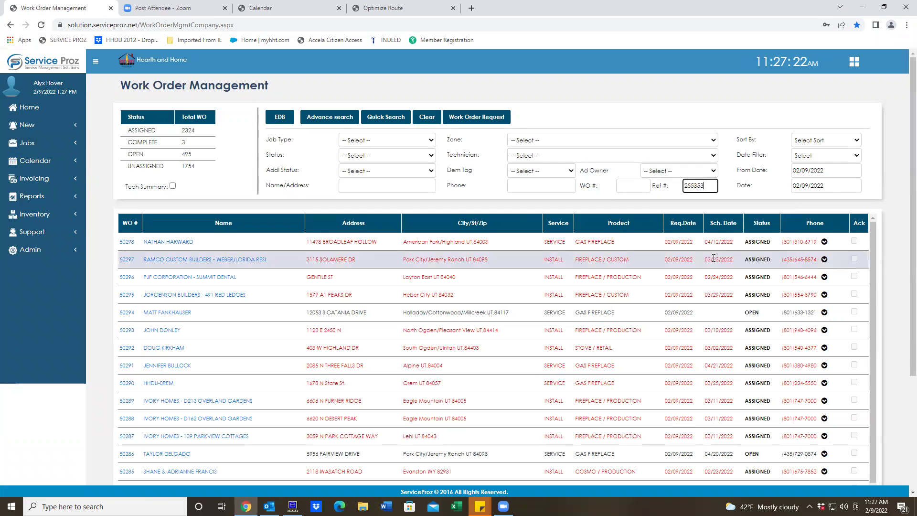
key(Tab)
key(Return)
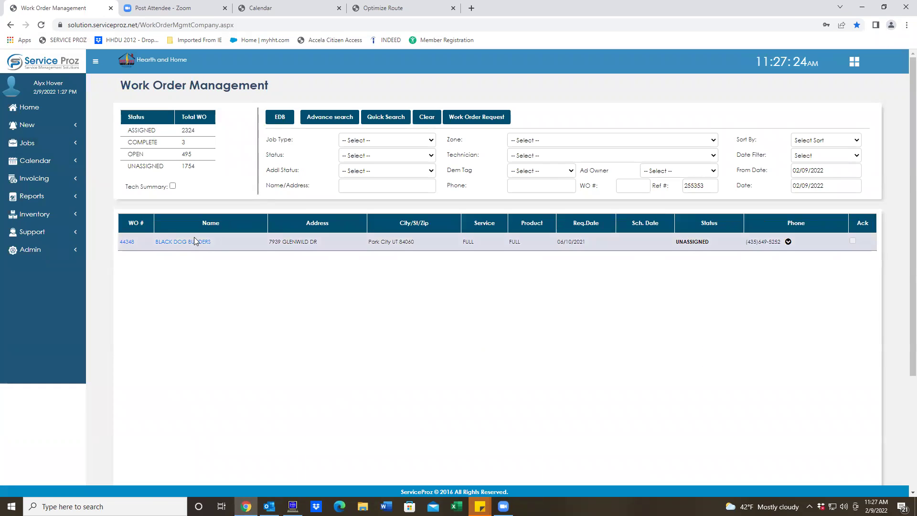
click(194, 241)
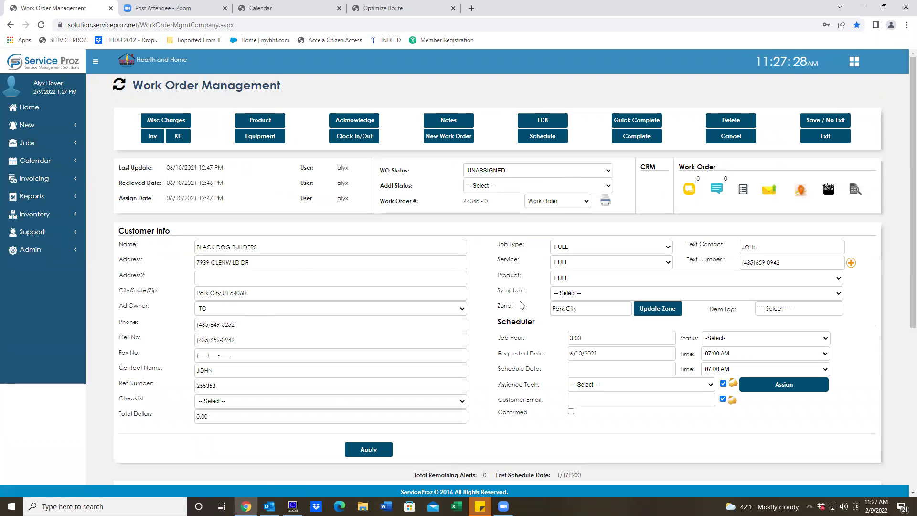
- Open the Work Order History list under Jobs
scroll(517, 308, down, 5)
scroll(517, 307, up, 5)
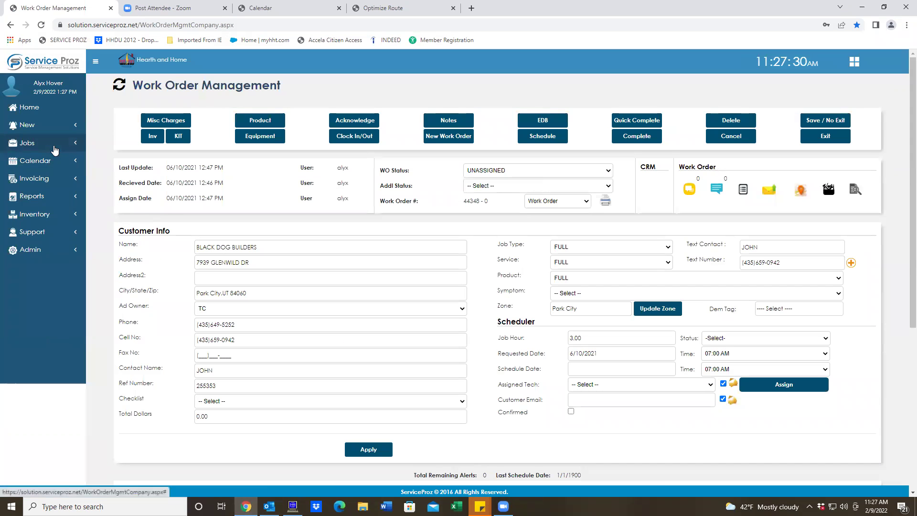
click(55, 149)
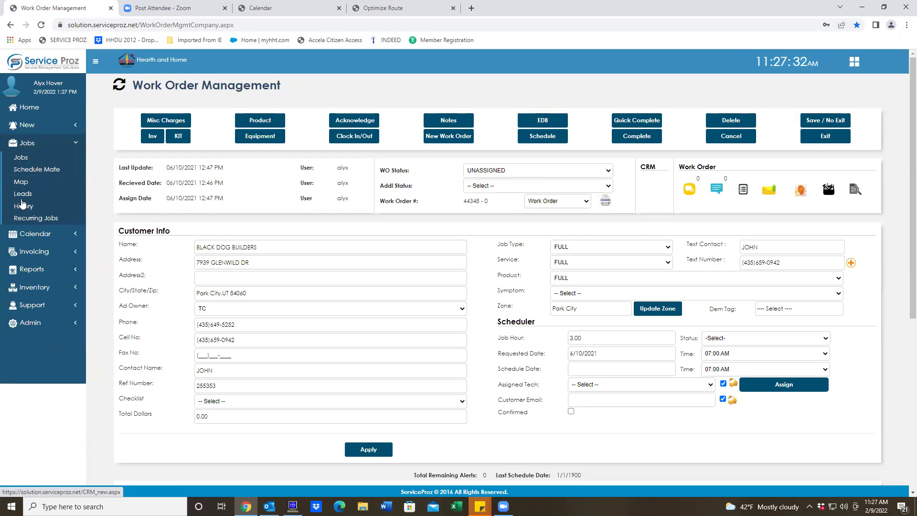
click(20, 206)
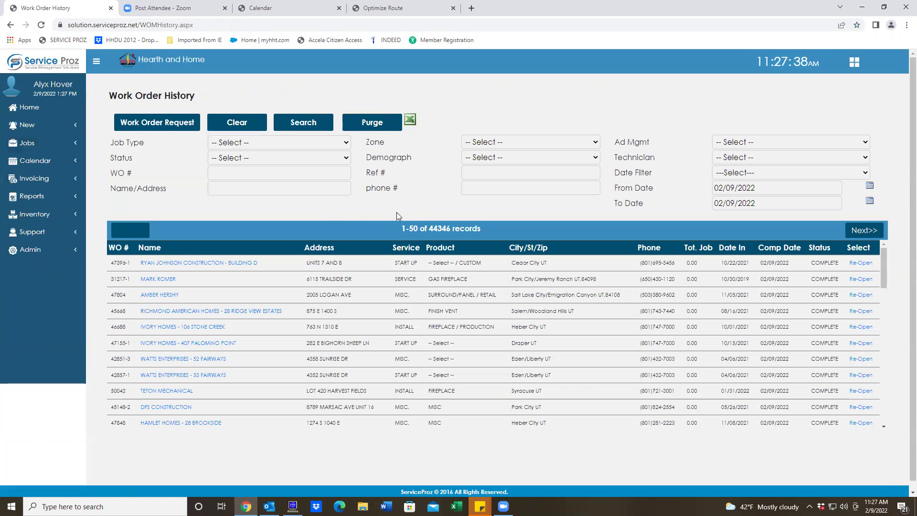
- Find work order 42946-4 by its pasted reference number and re-open it as UNASSIGNED
click(483, 172)
click(522, 250)
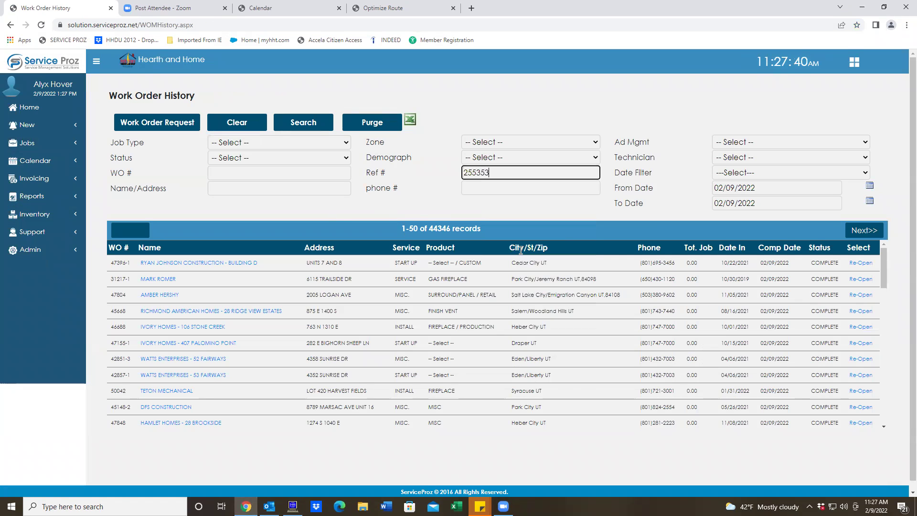
key(Tab)
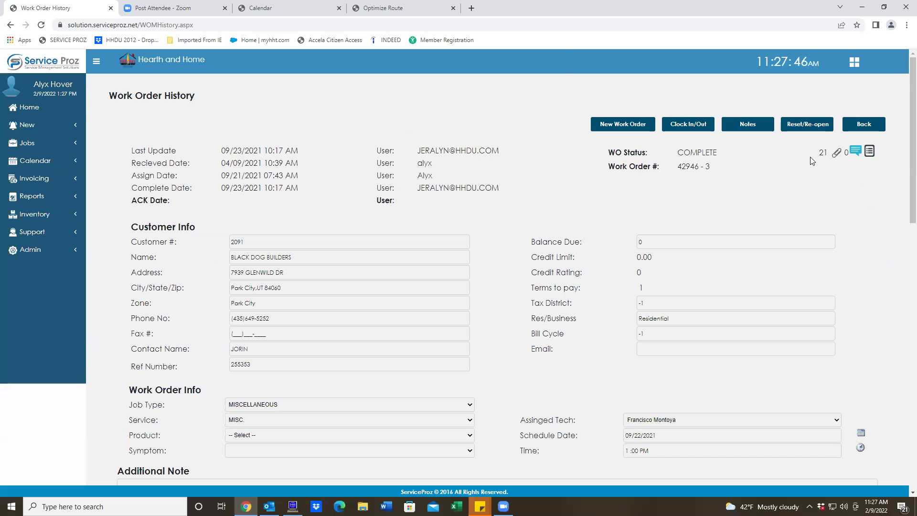
click(807, 125)
click(515, 79)
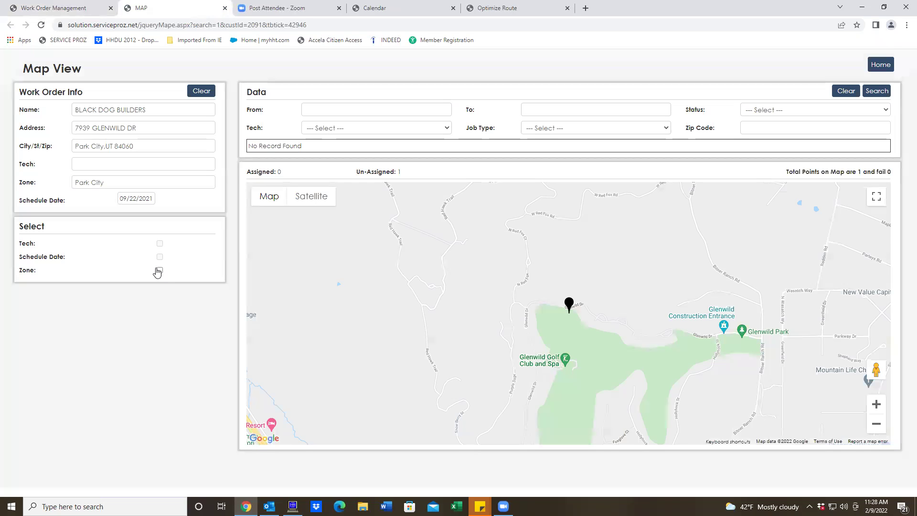
- Limit the Map View to the Park City zone and zoom in to inspect the job's pin
click(159, 270)
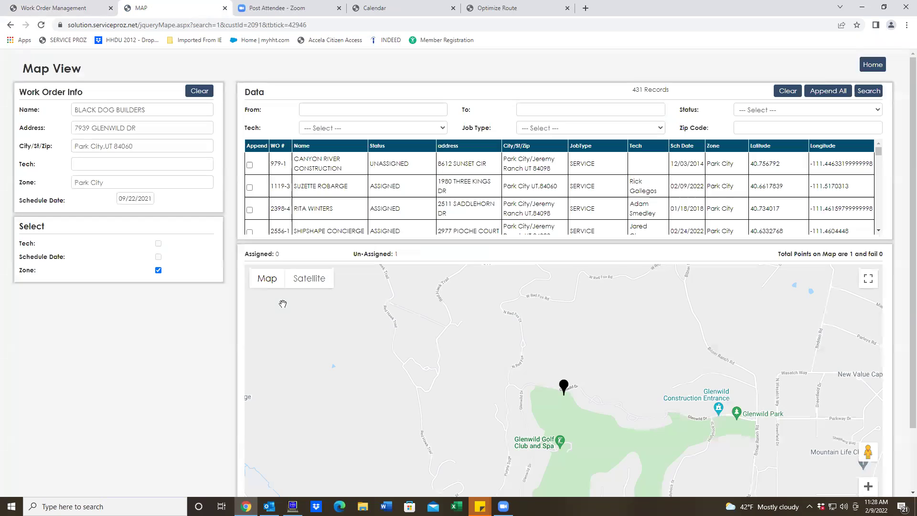
scroll(903, 308, down, 2)
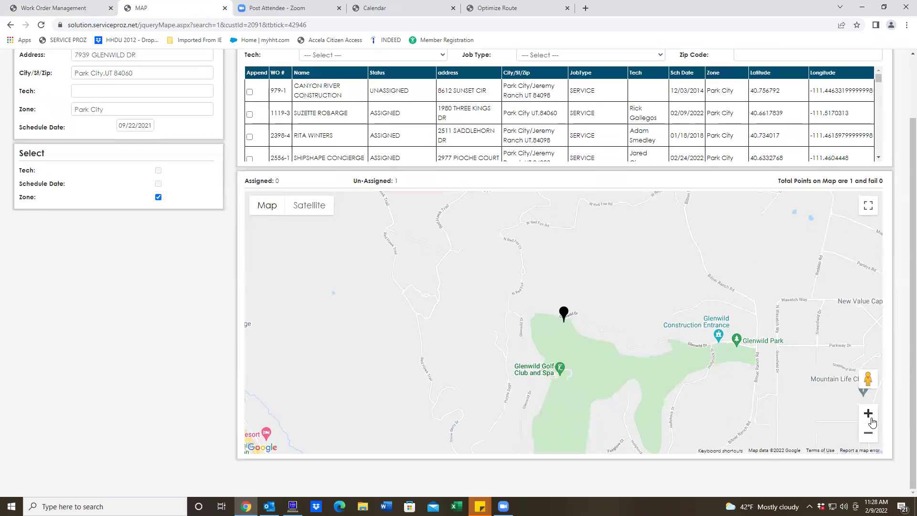
click(868, 414)
click(869, 414)
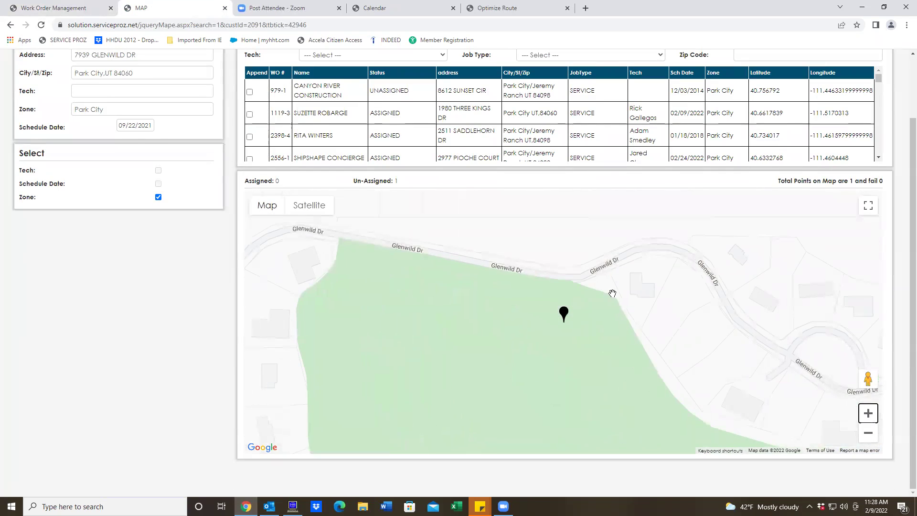
click(868, 432)
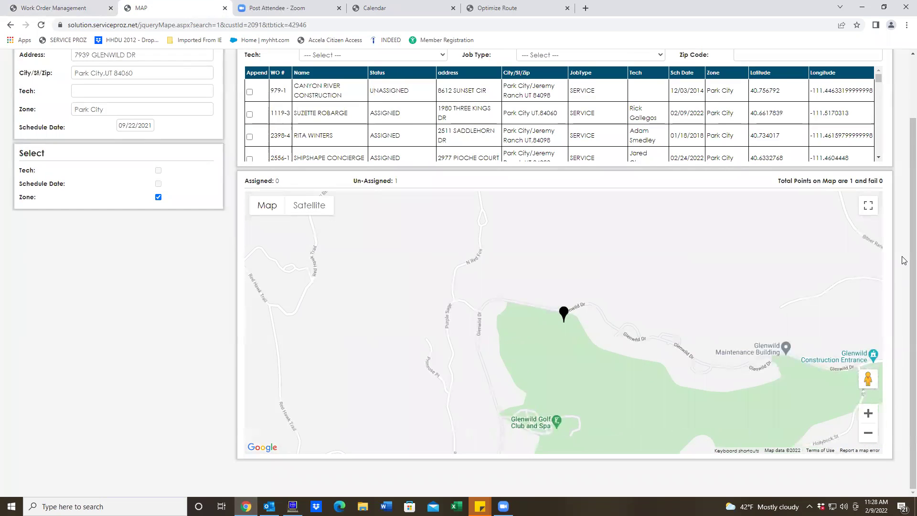
scroll(904, 244, up, 2)
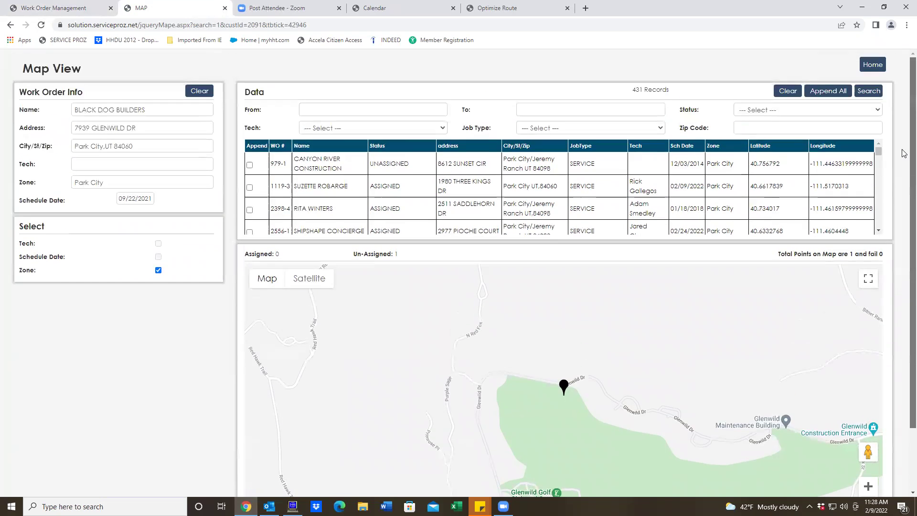
click(313, 110)
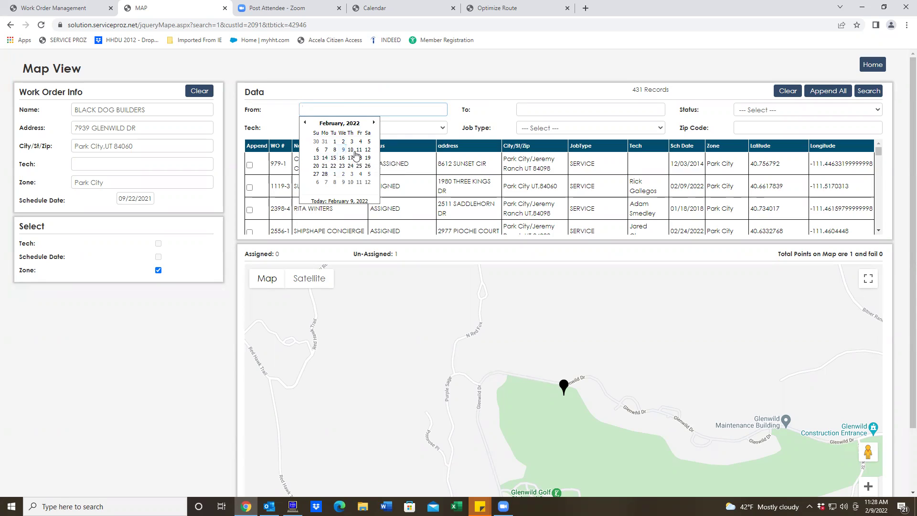
- Filter the map data to ASSIGNED jobs from 2/14/2022 to 3/4/2022, leaving 98 records
click(324, 158)
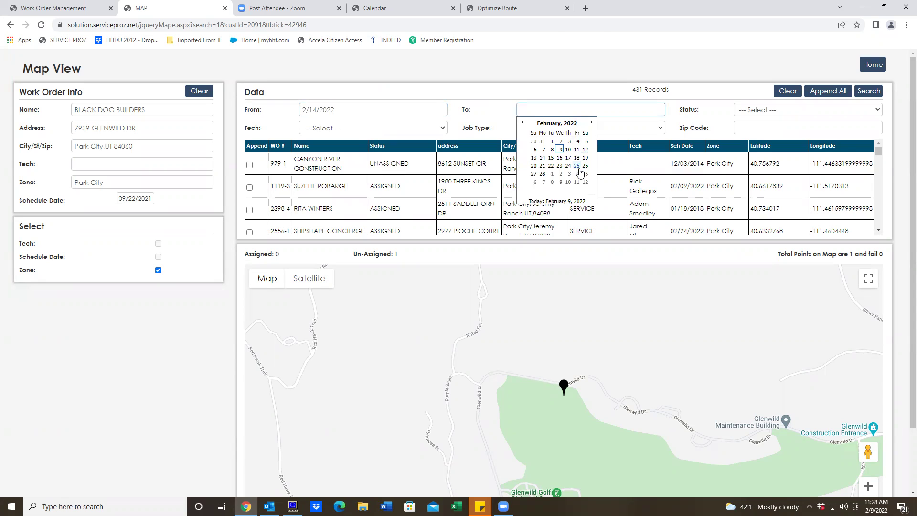
click(578, 174)
click(748, 111)
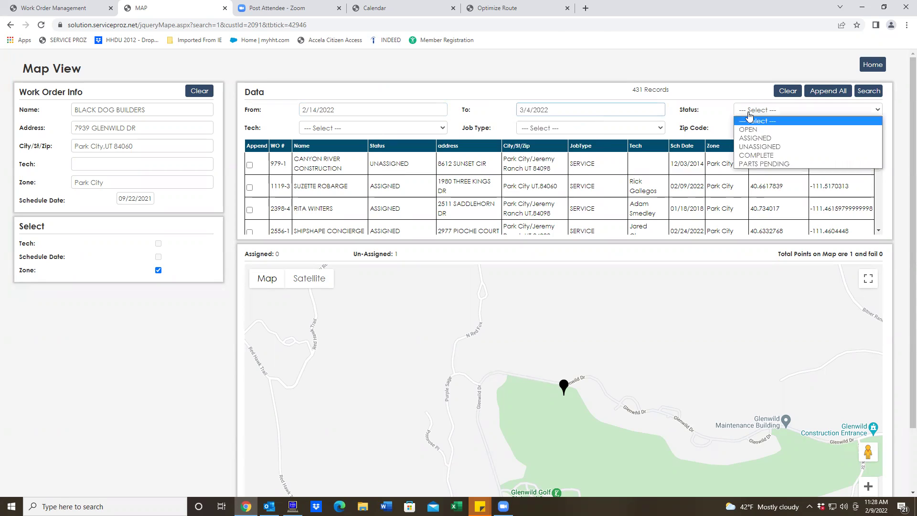
click(756, 138)
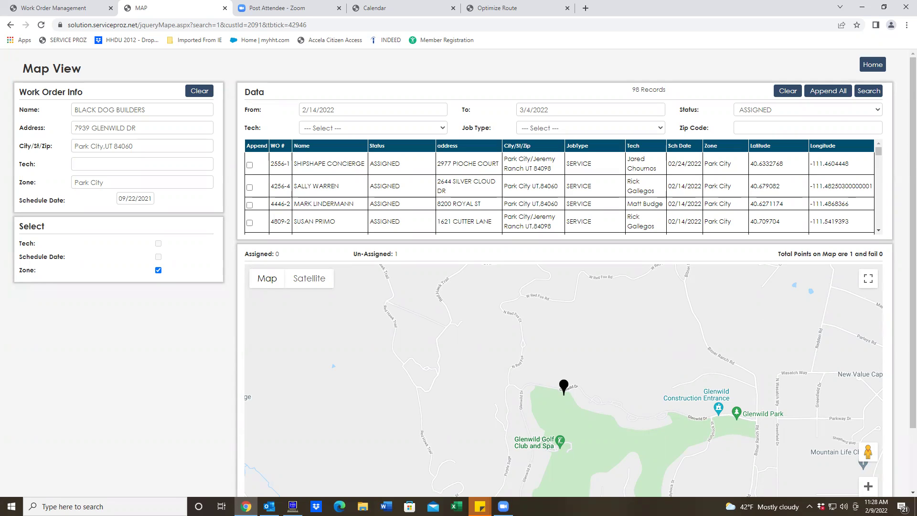
- Plot all listed assigned jobs on the map with Append All
click(816, 93)
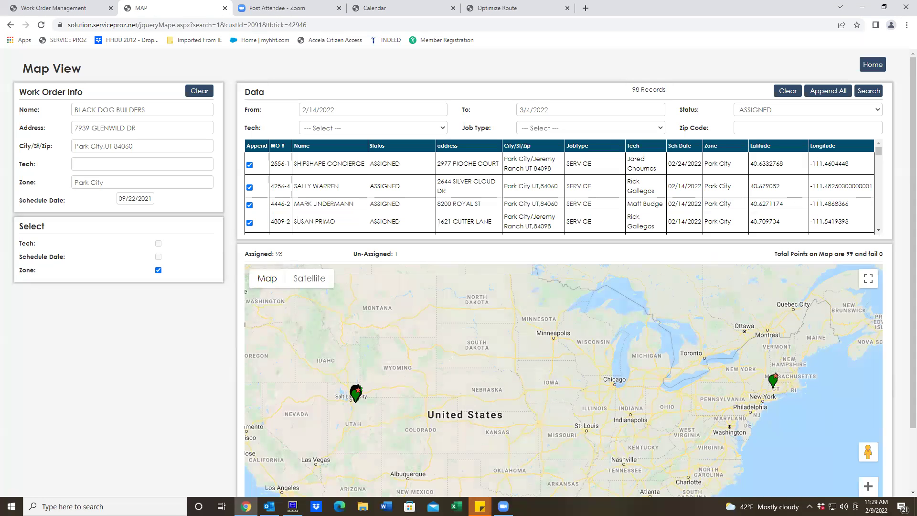
- Zoom and pan the map into the Promontory area of Park City
scroll(838, 417, down, 2)
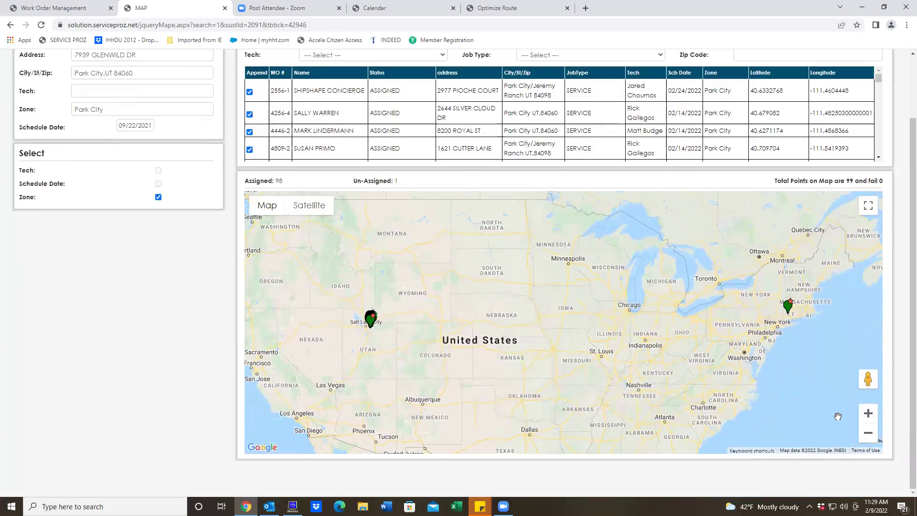
click(868, 413)
click(868, 414)
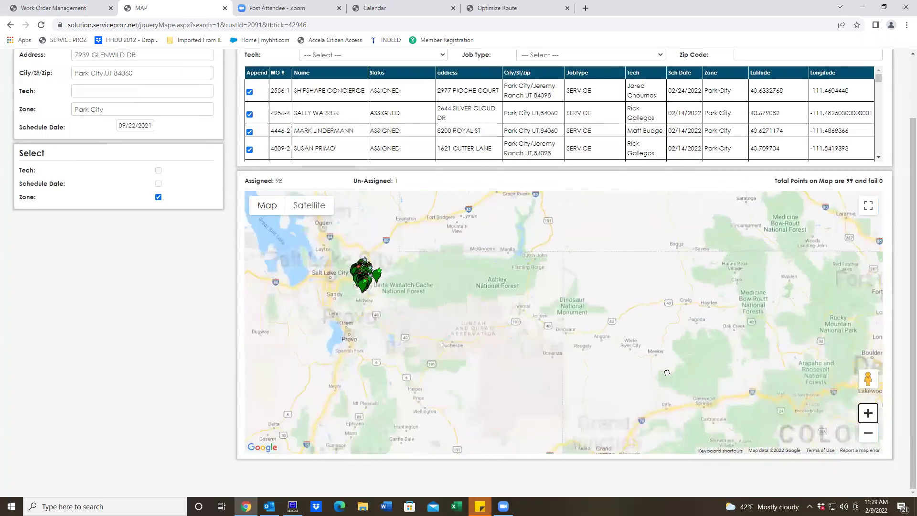
scroll(382, 287, up, 3)
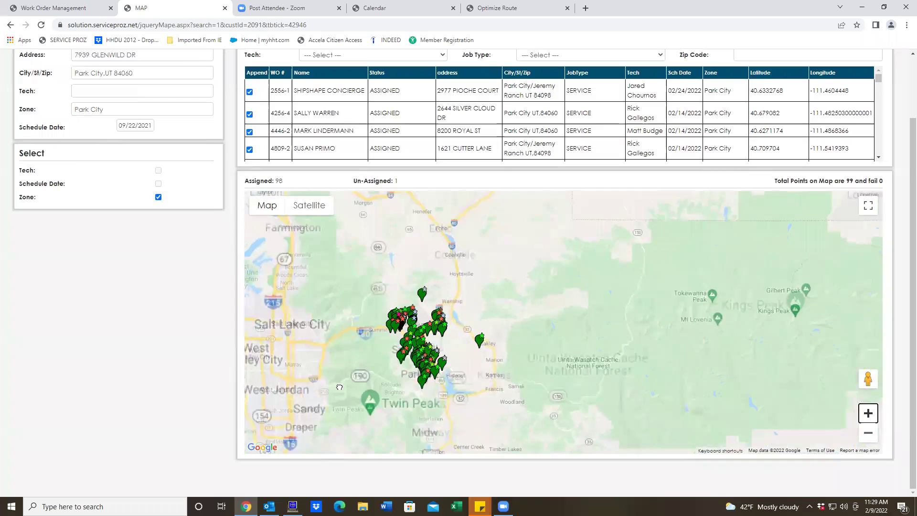
scroll(413, 323, up, 3)
drag(710, 428, 855, 418)
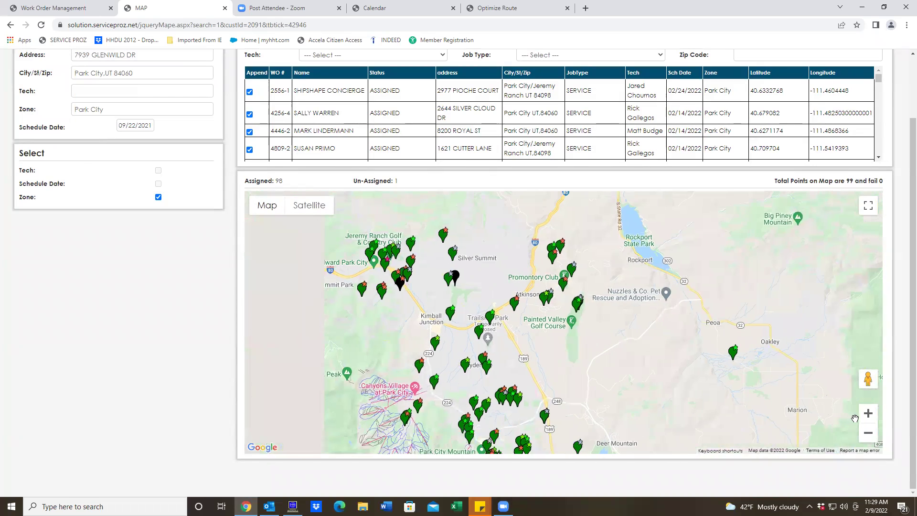
click(868, 413)
click(868, 413)
click(868, 413)
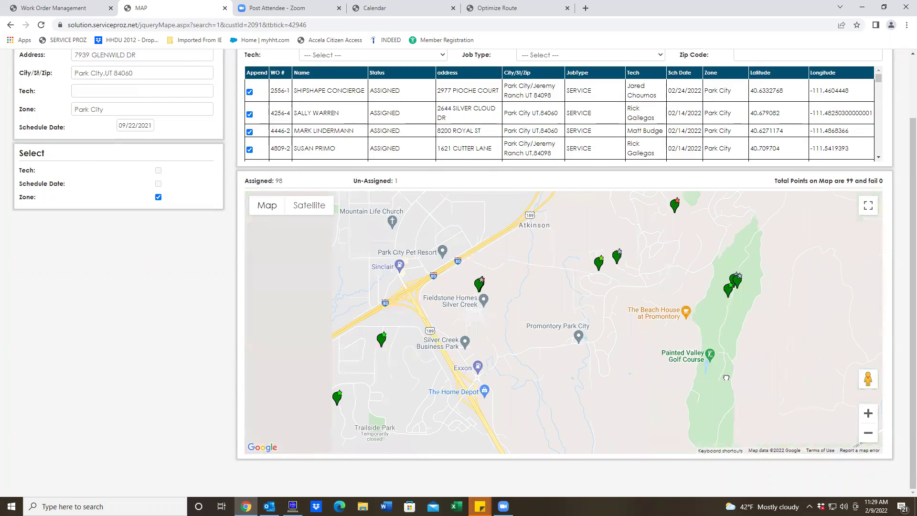
- Show the BLACK DOG BUILDERS pin details and zoom in on the nearby P C HANDY HELP pin
click(635, 329)
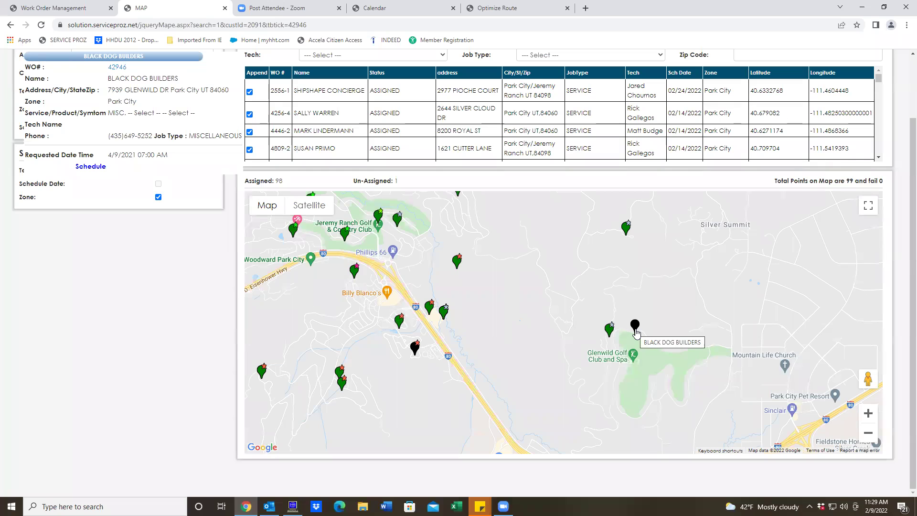
mouse_move(609, 329)
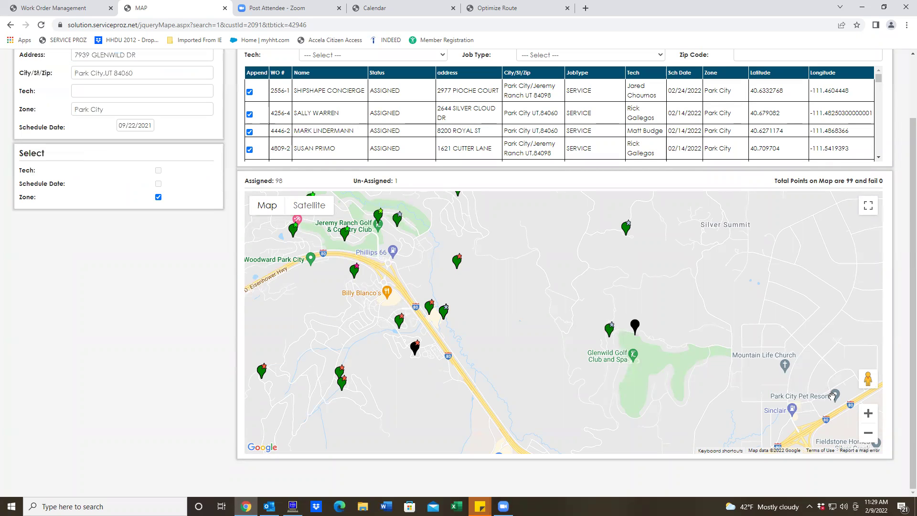
click(868, 413)
double_click(757, 308)
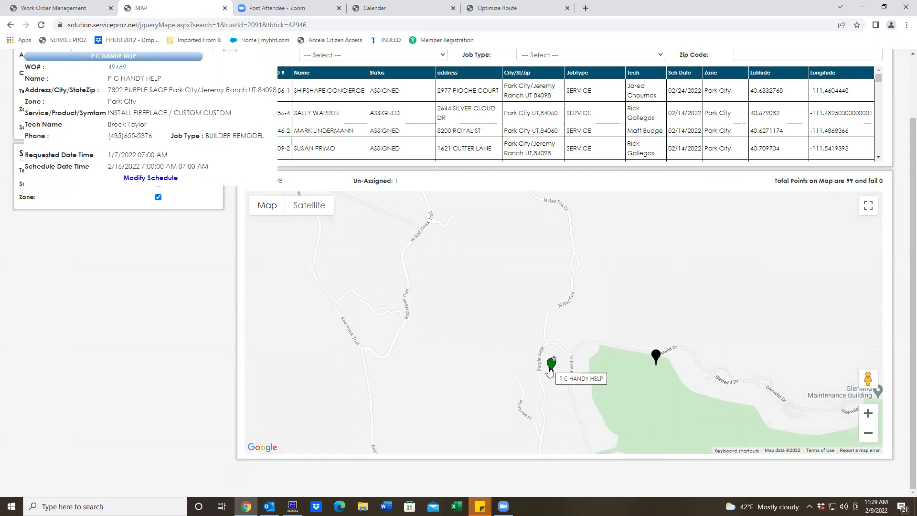
- Show all technicians' jobs in the calendar's day view for Wednesday, Feb 16, 2022
click(375, 8)
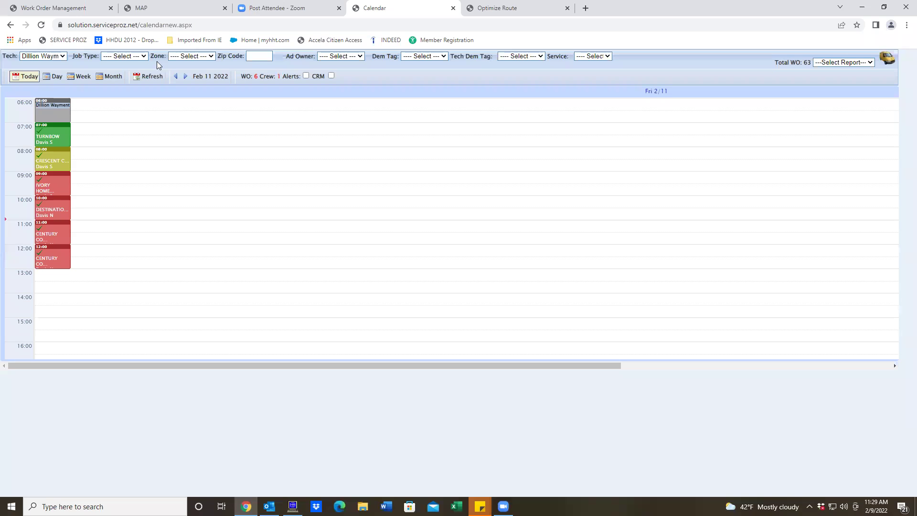
click(43, 59)
click(39, 63)
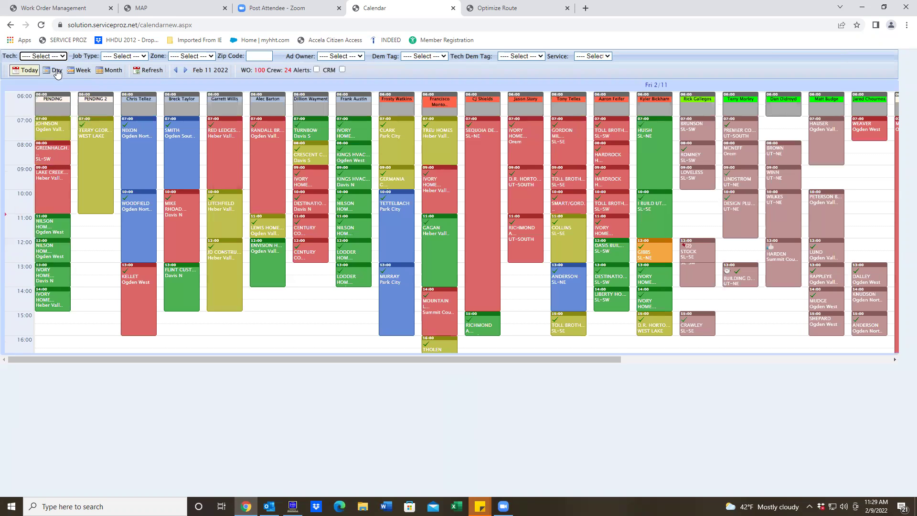
click(79, 71)
click(186, 71)
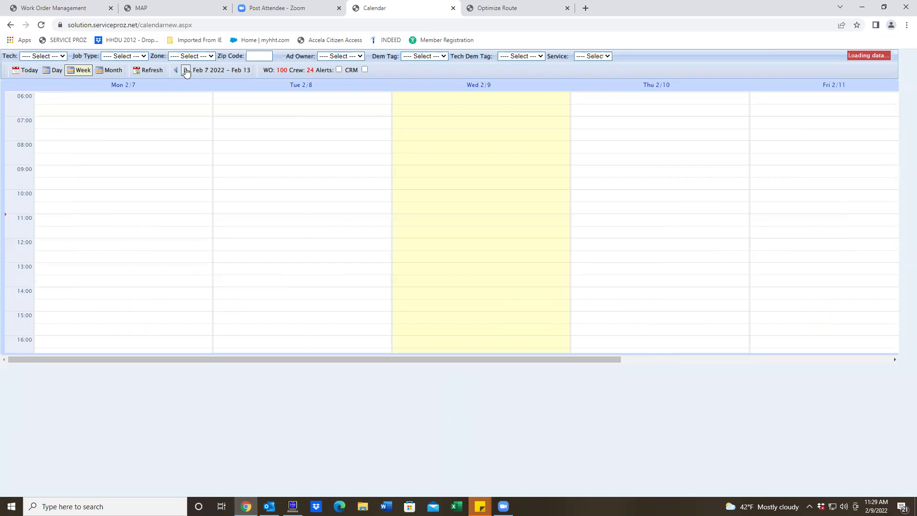
click(257, 85)
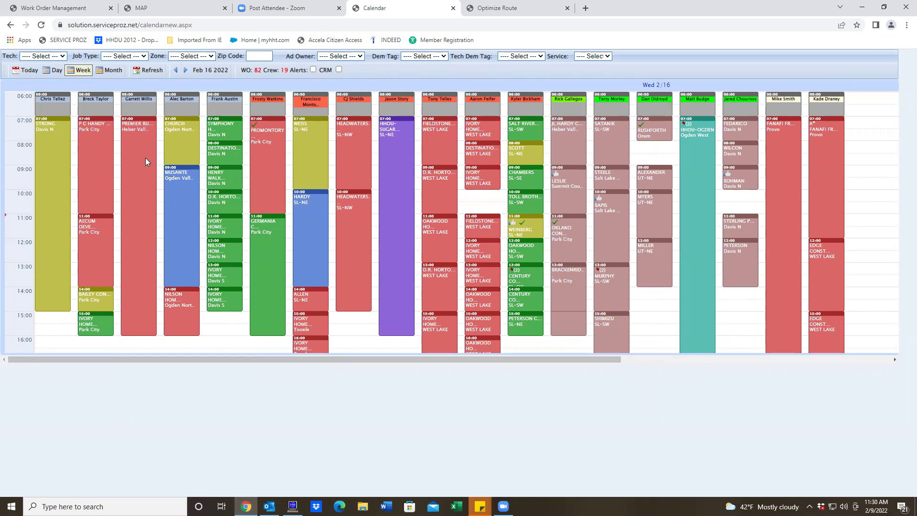
- Zoom the assigned-jobs map out to show more area around Glenwild
click(181, 9)
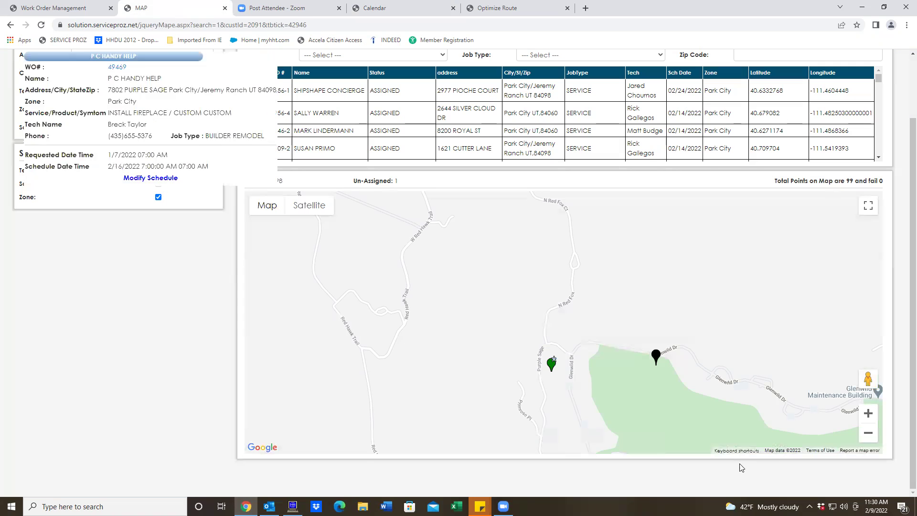
click(868, 433)
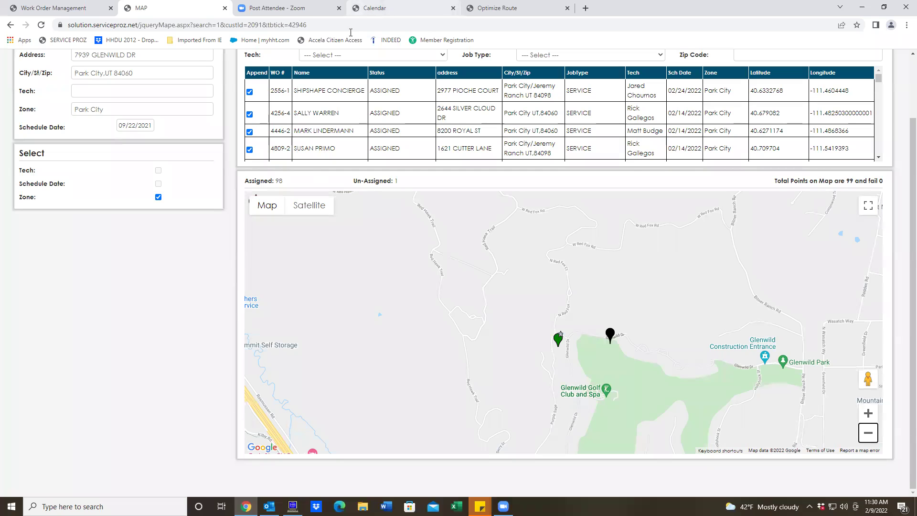
key(ctrl+4)
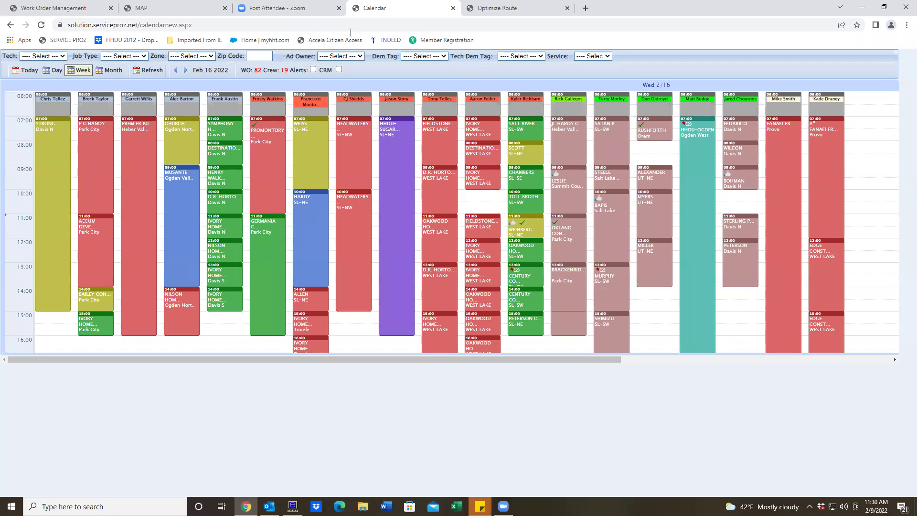
click(153, 4)
- Set the open work order's schedule date to today, 2/9/2022, then return to the map
key(ctrl+1)
scroll(629, 340, down, 1)
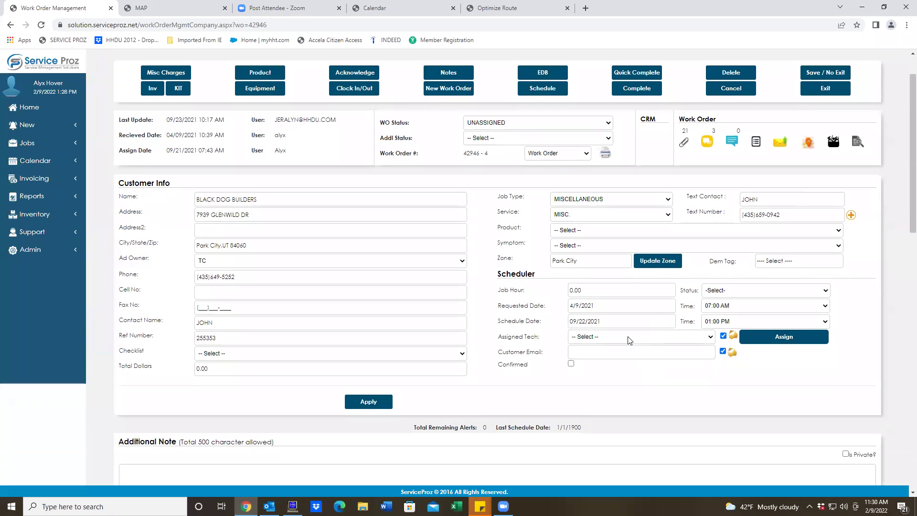
click(630, 321)
click(644, 334)
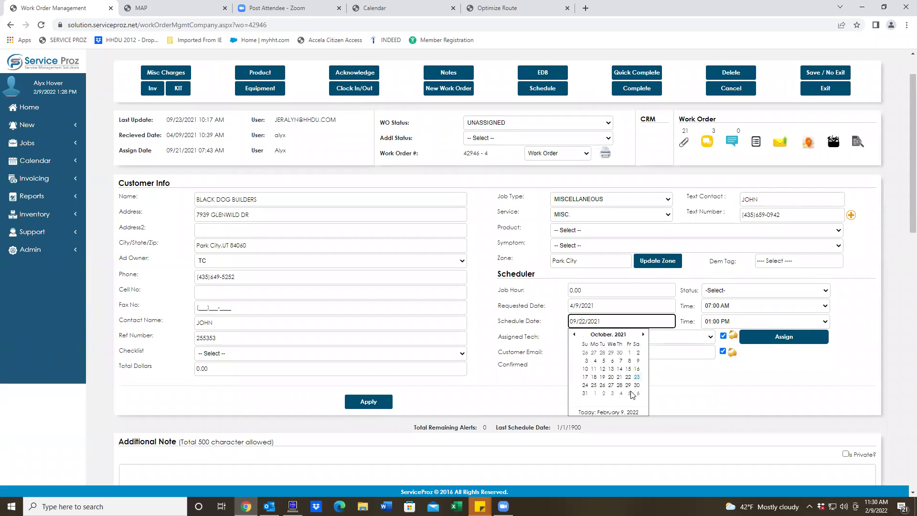
click(628, 412)
click(592, 321)
click(643, 335)
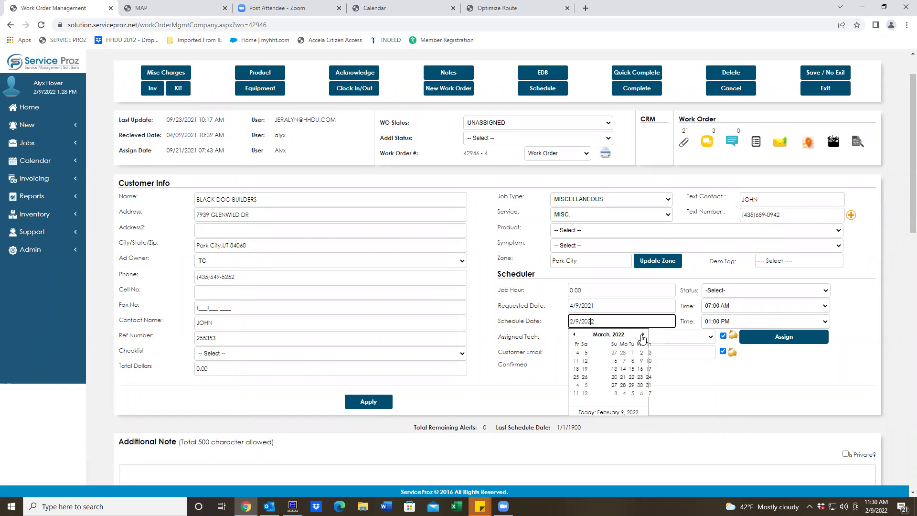
click(375, 10)
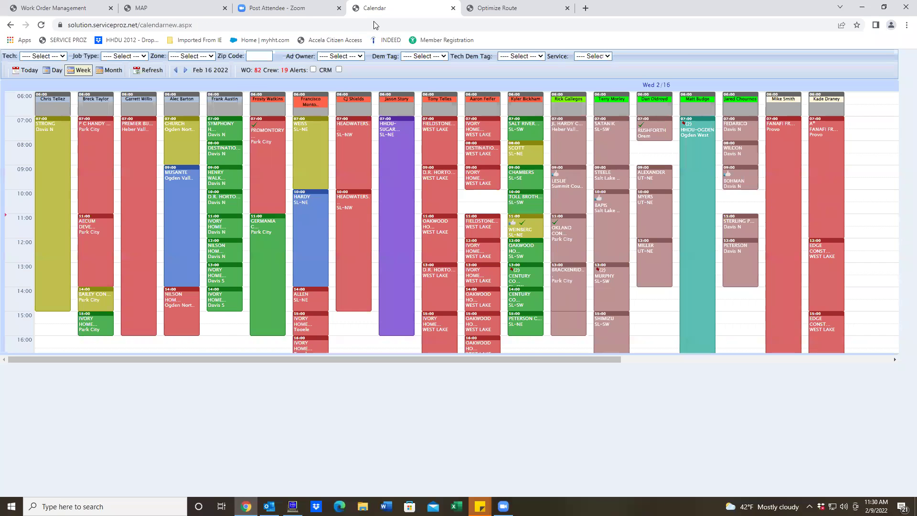
click(174, 5)
scroll(148, 294, up, 2)
- Review the green pin's Quick Assign job details near Glenwild, close them, and reopen the calendar
scroll(149, 296, down, 1)
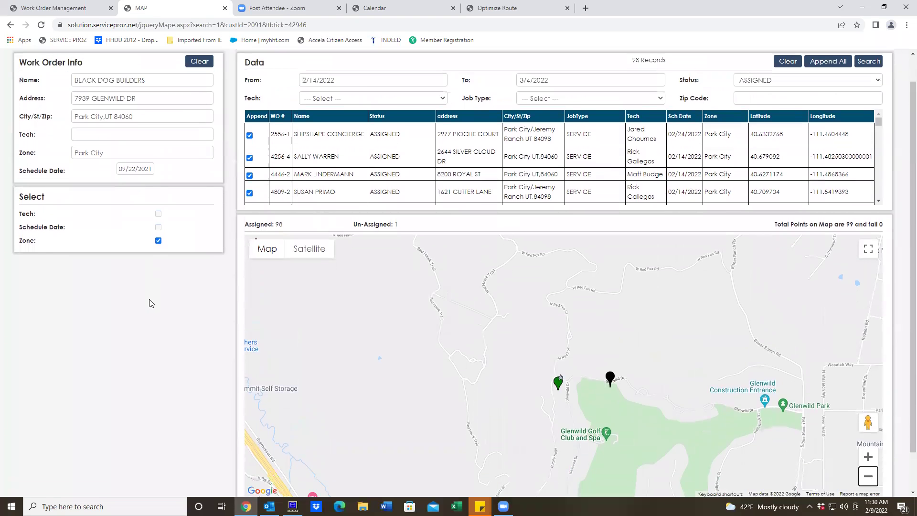
scroll(149, 303, up, 1)
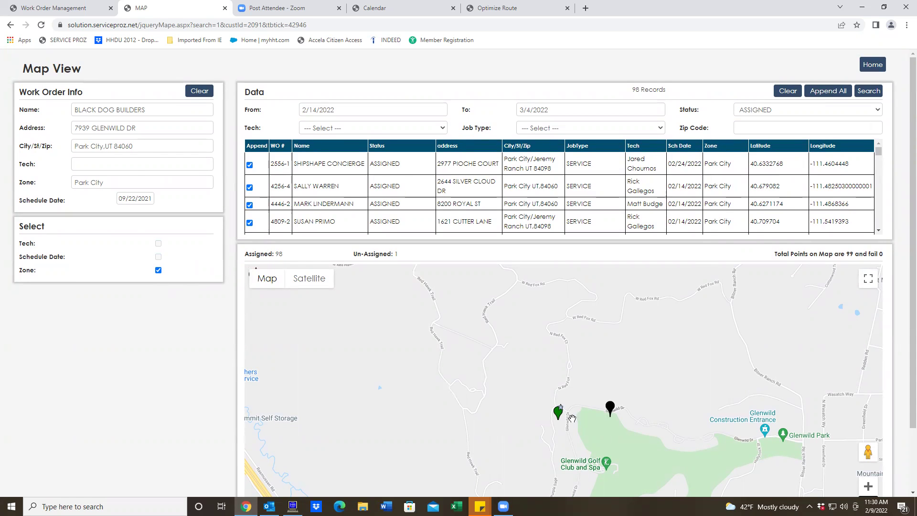
click(559, 414)
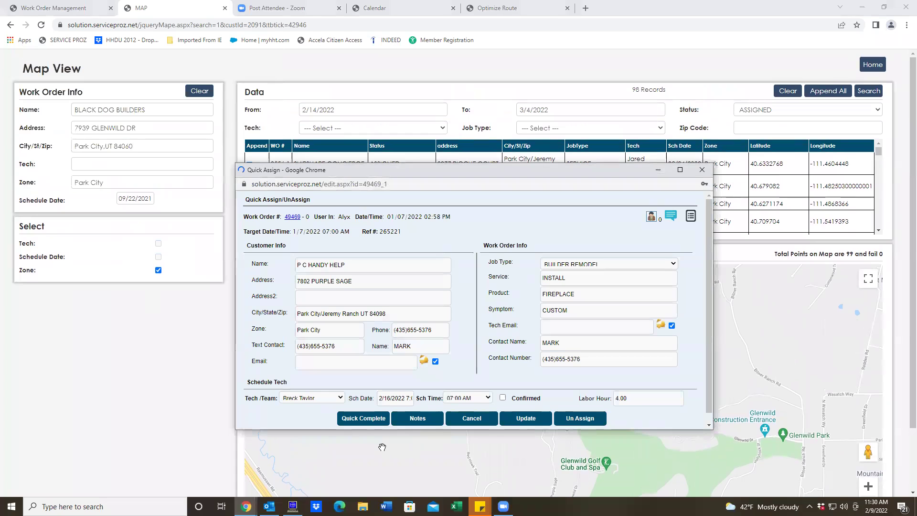
click(701, 170)
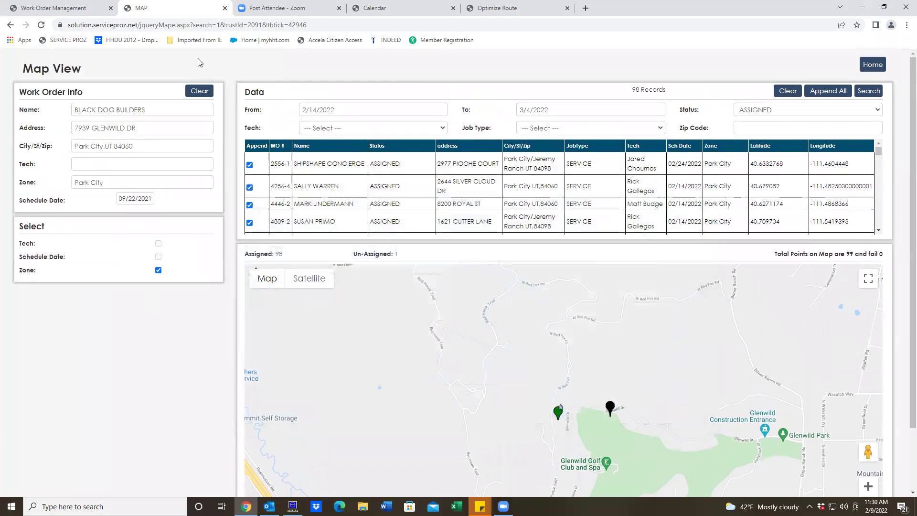
click(370, 9)
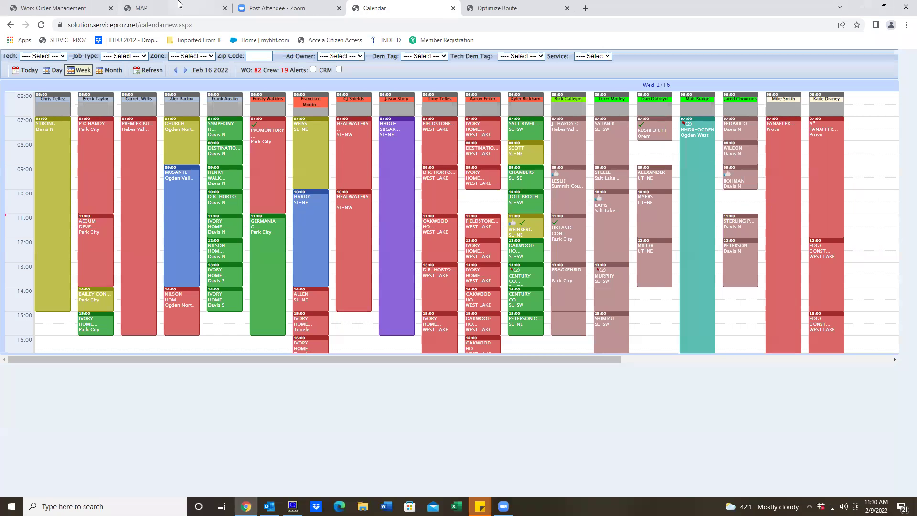
- Give the open work order a schedule date of February 16, 2022 and a time of 03:00 PM
click(54, 8)
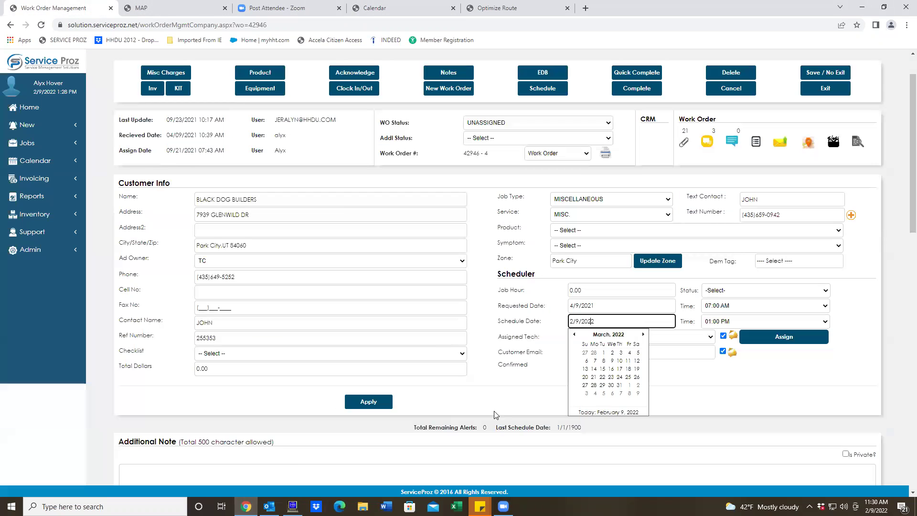
click(644, 334)
click(643, 334)
click(633, 412)
click(590, 320)
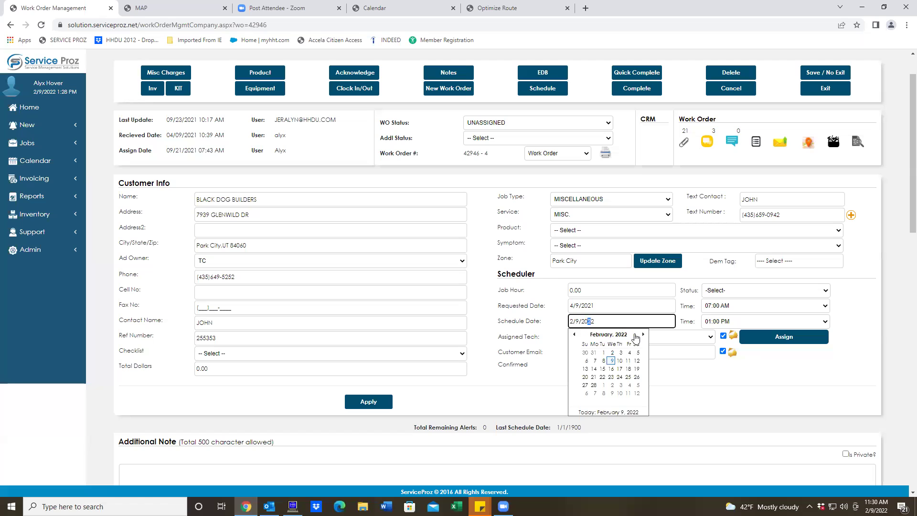
click(610, 369)
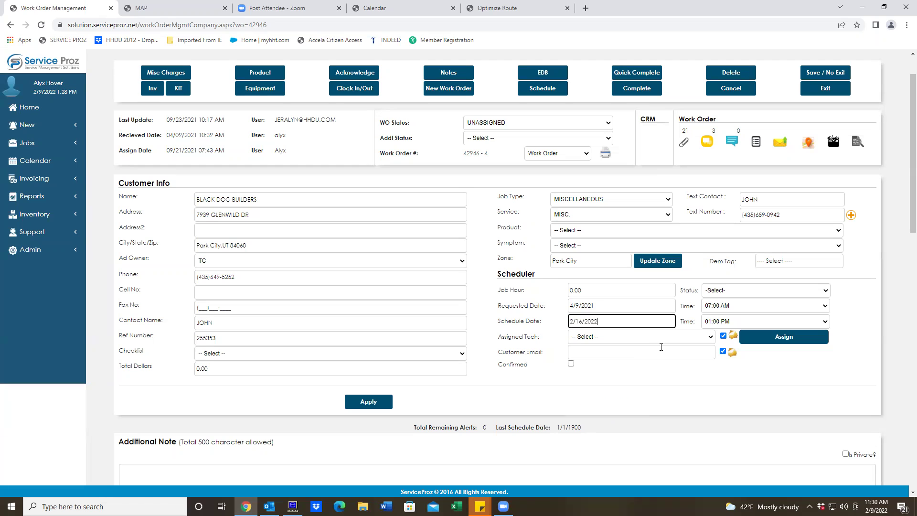
click(719, 323)
click(716, 399)
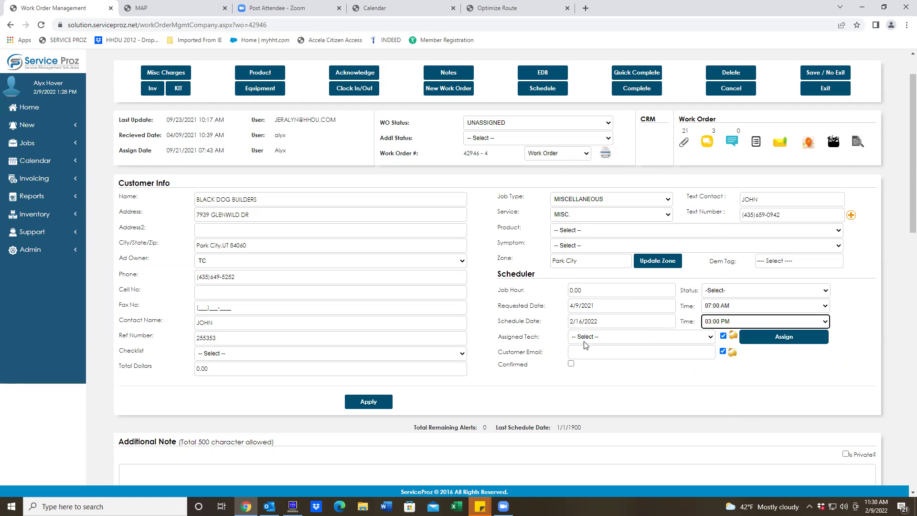
click(588, 340)
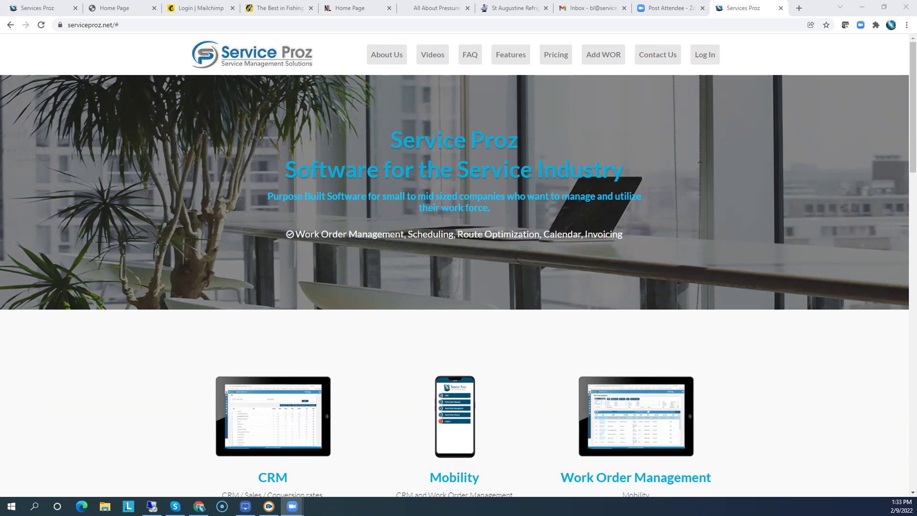
click(663, 57)
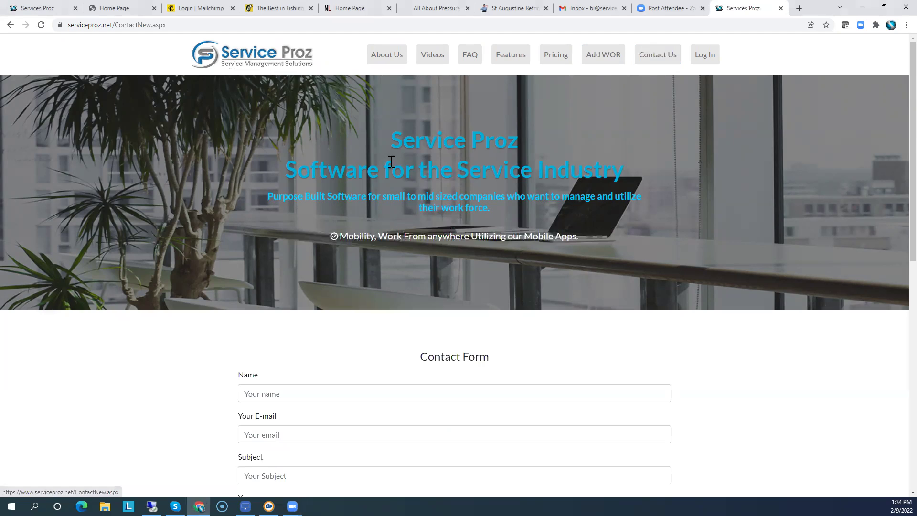
scroll(382, 163, down, 2)
scroll(379, 167, up, 3)
click(274, 63)
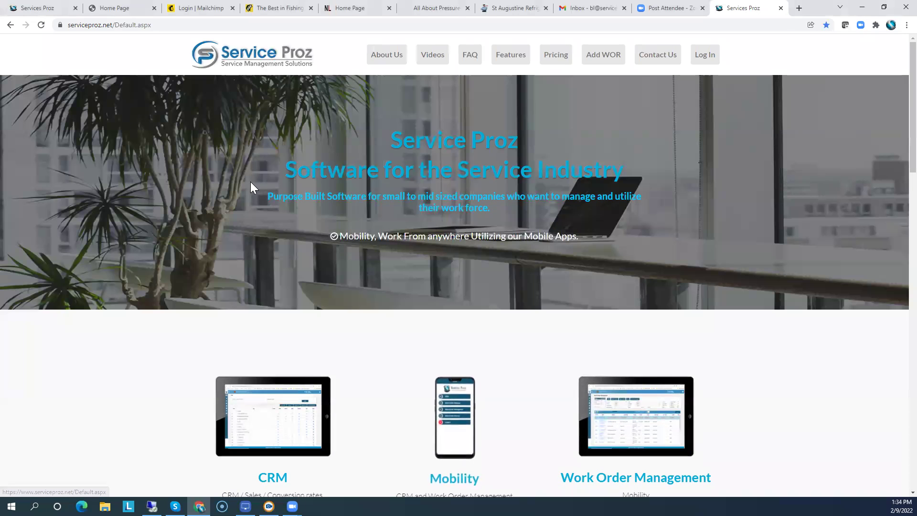
scroll(250, 182, down, 8)
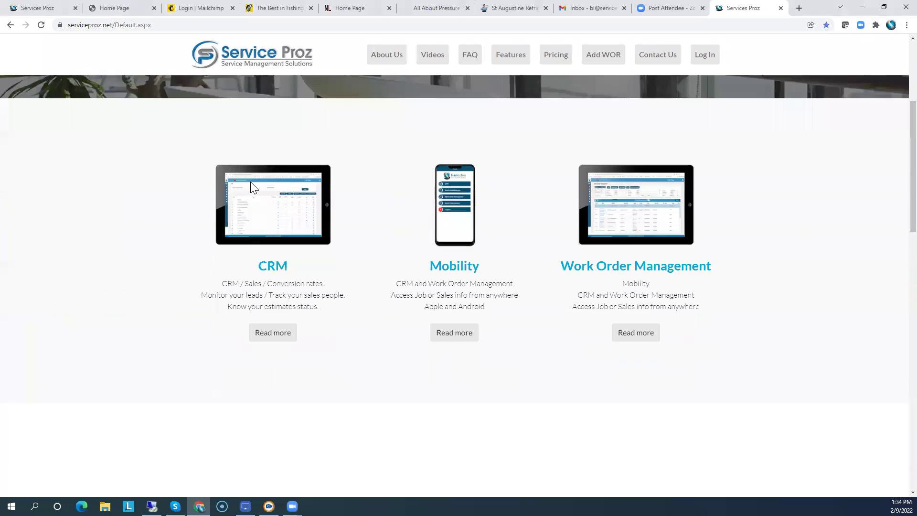
scroll(254, 187, down, 16)
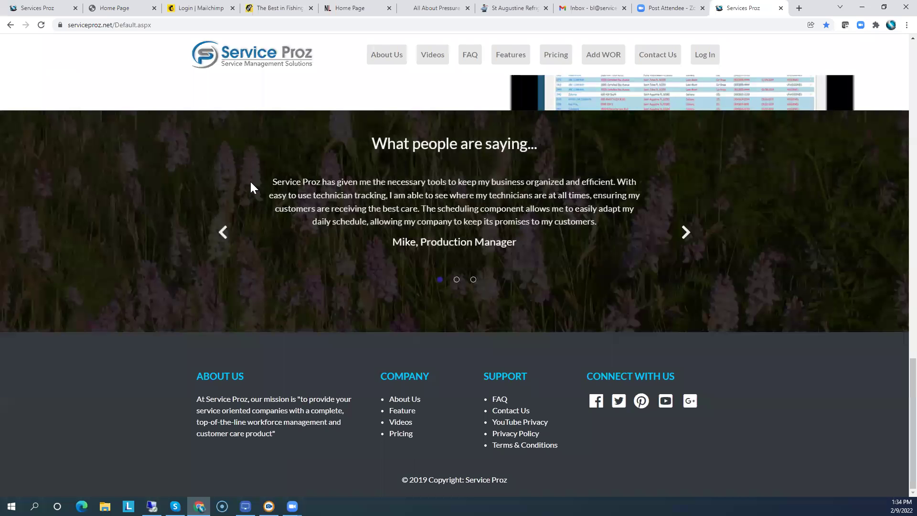
scroll(250, 182, up, 6)
scroll(254, 188, up, 18)
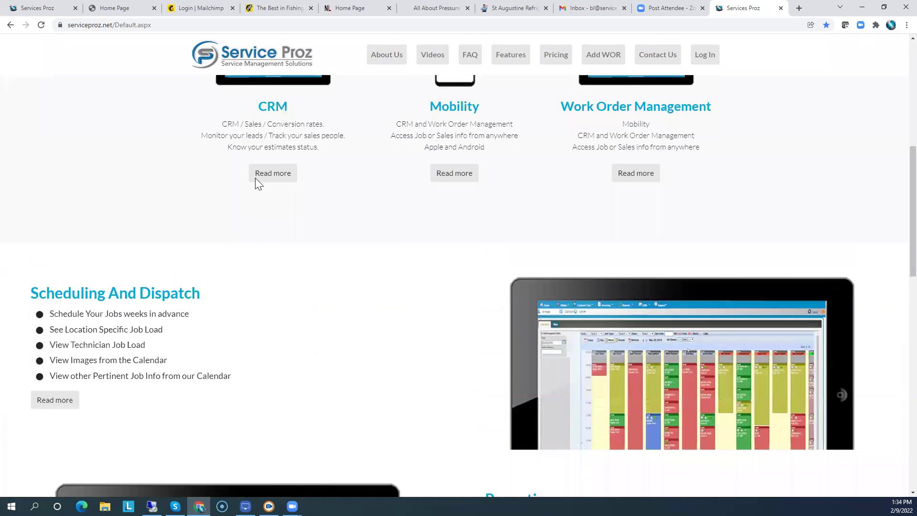